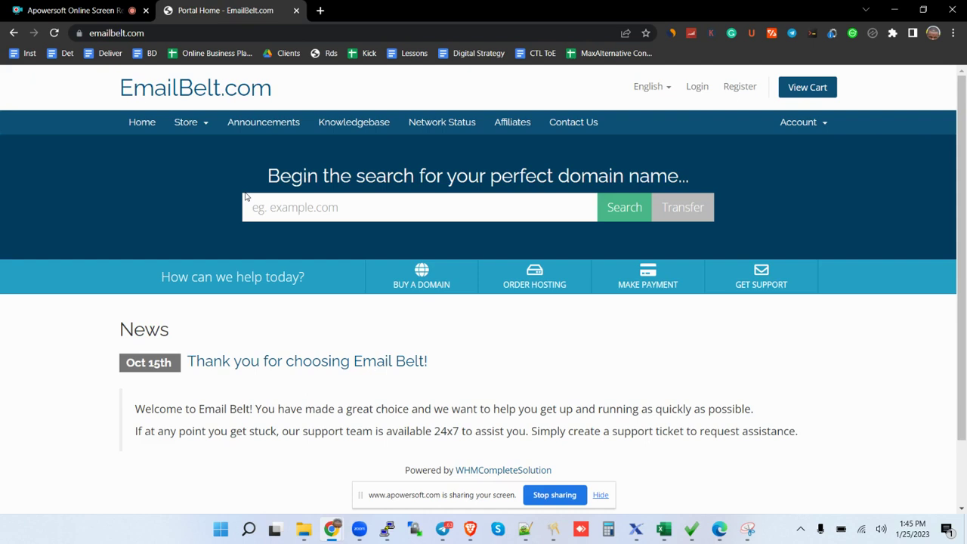
# Open the Store menu on the EmailBelt.com portal home page.
pyautogui.click(210, 131)
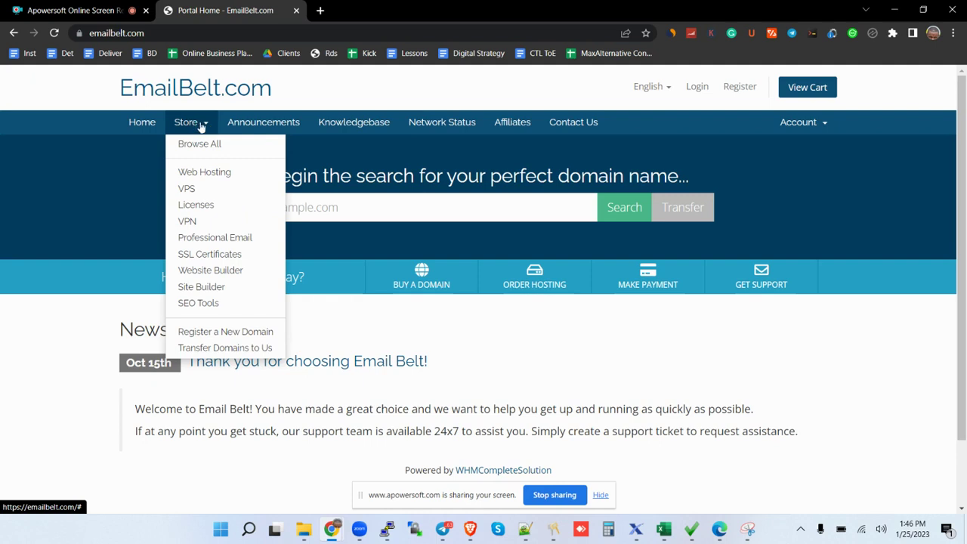
# Go to the VPS plans and order the Unmanaged SSD Cloud 2 plan.
pyautogui.click(201, 189)
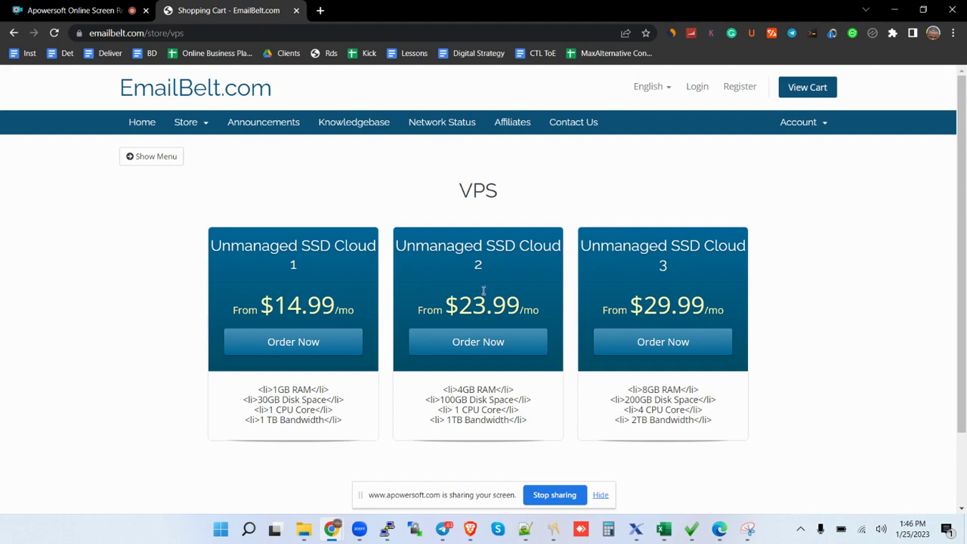
pyautogui.click(496, 348)
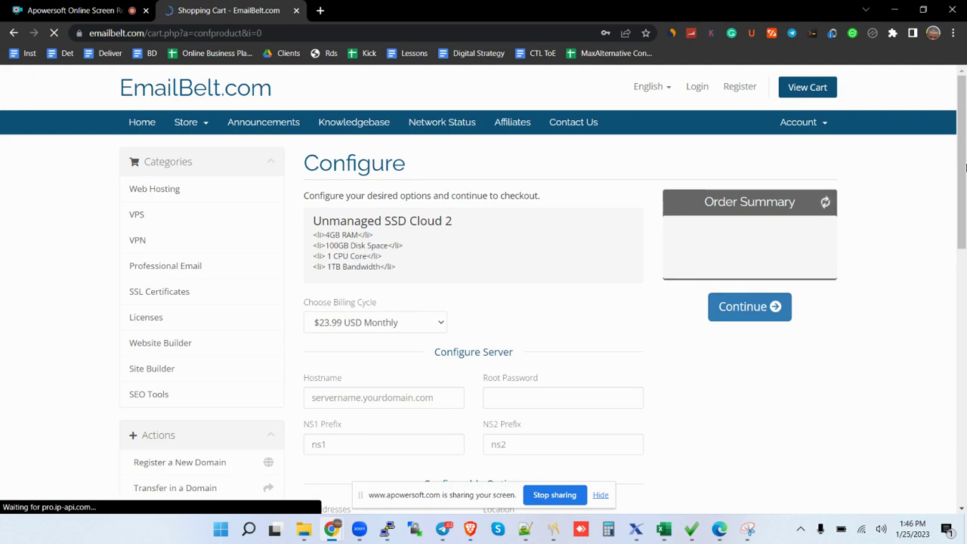
# Replace the autofilled hostname with server.emailbelt.com.
pyautogui.moveTo(963, 168); pyautogui.dragTo(964, 220)
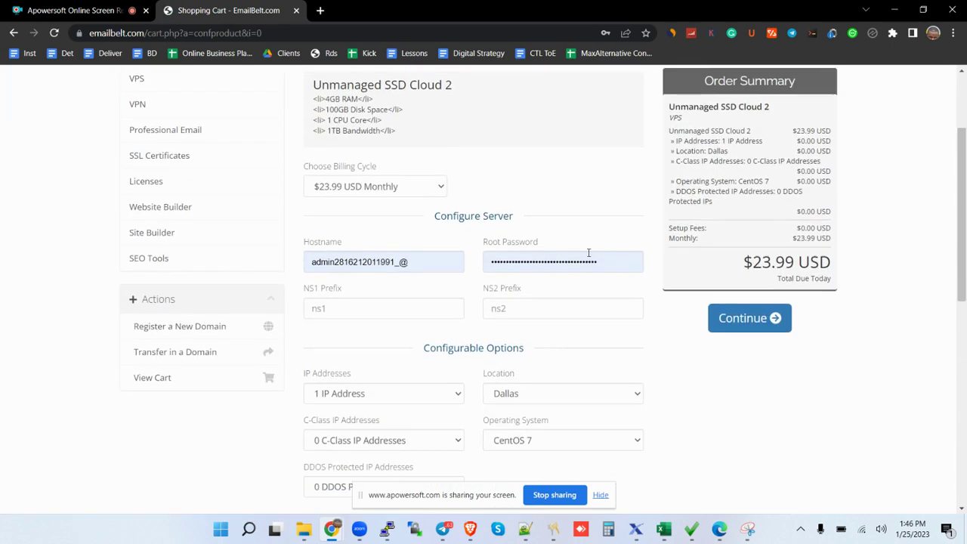
pyautogui.click(407, 261)
pyautogui.hotkey('ctrl', 'a')
pyautogui.press('BackSpace')
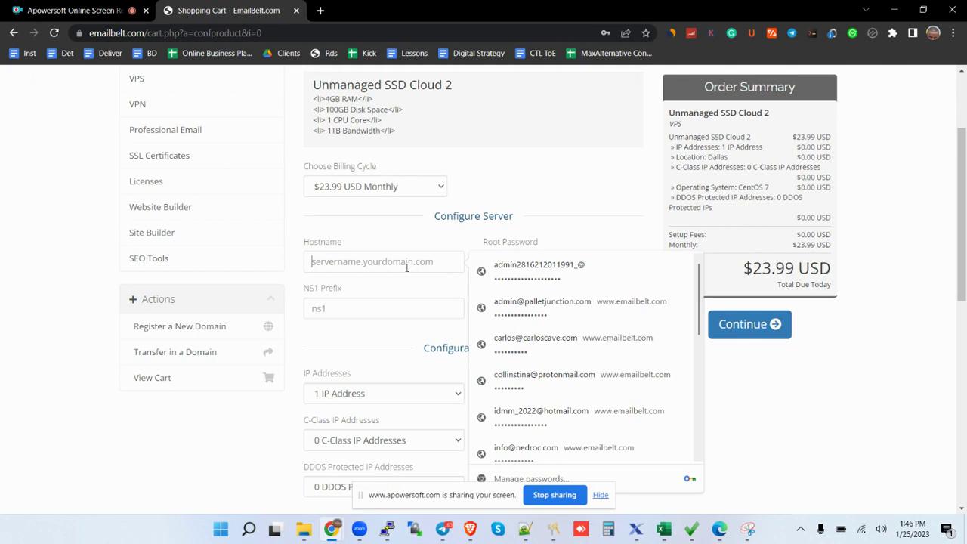
pyautogui.write('server')
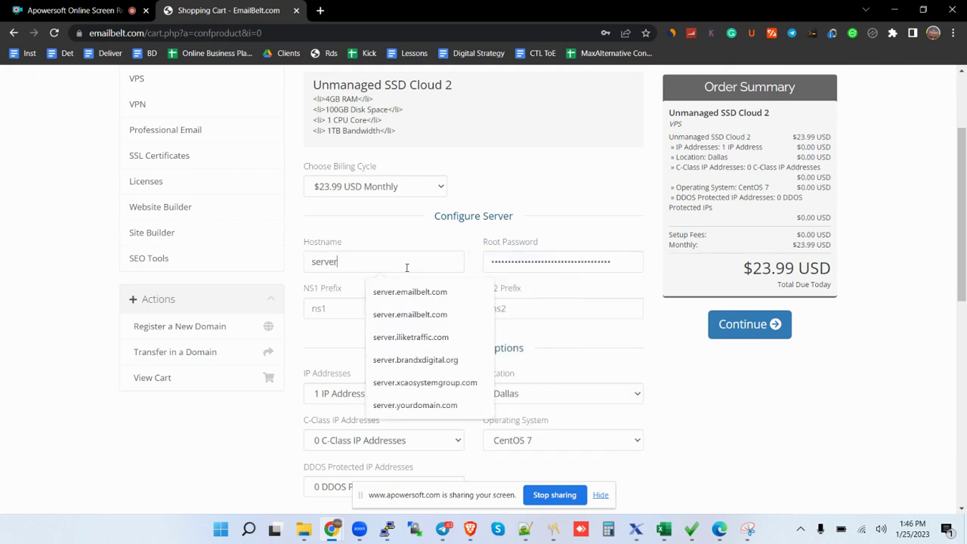
pyautogui.press('Down')
pyautogui.press('Return')
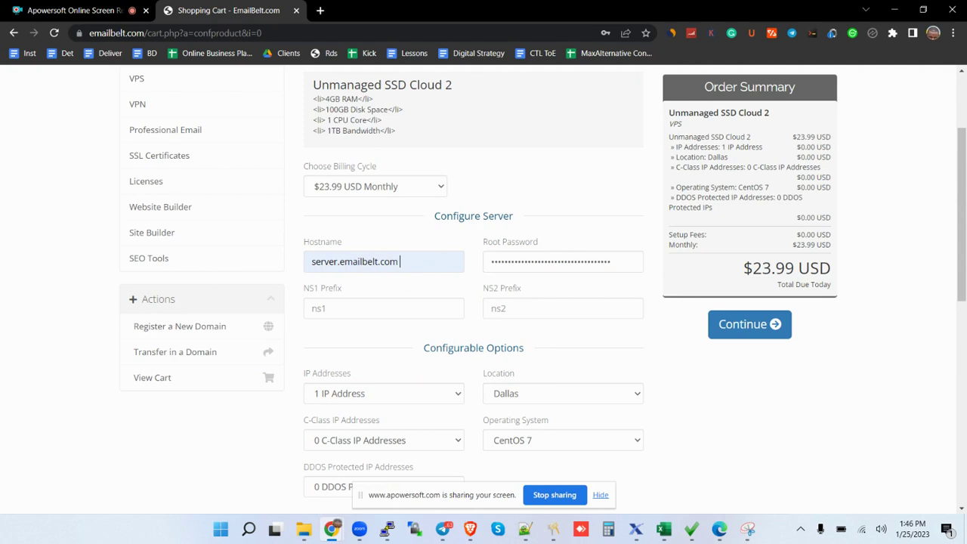
# Enter a new root password and set the name server prefixes to NS1 and NS2.
pyautogui.doubleClick(525, 262)
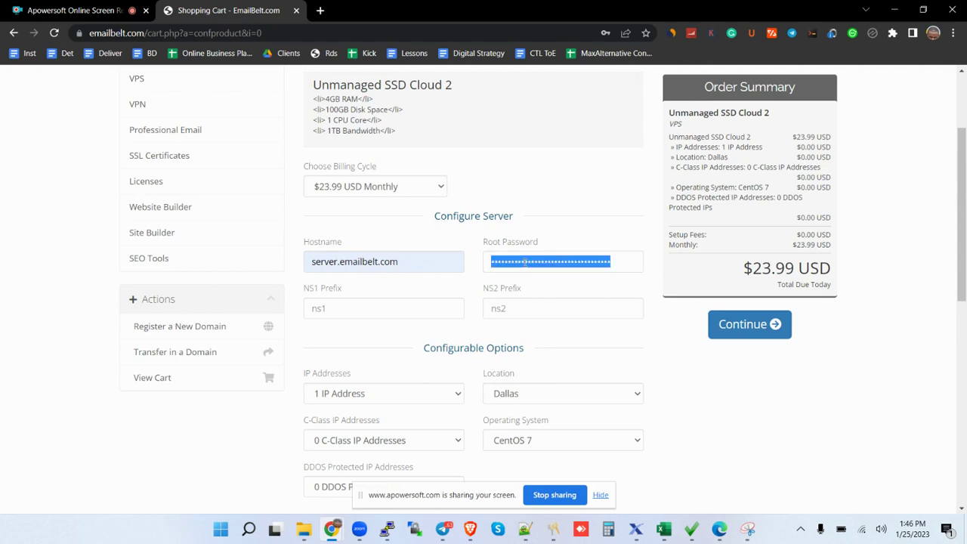
pyautogui.write('••••••')
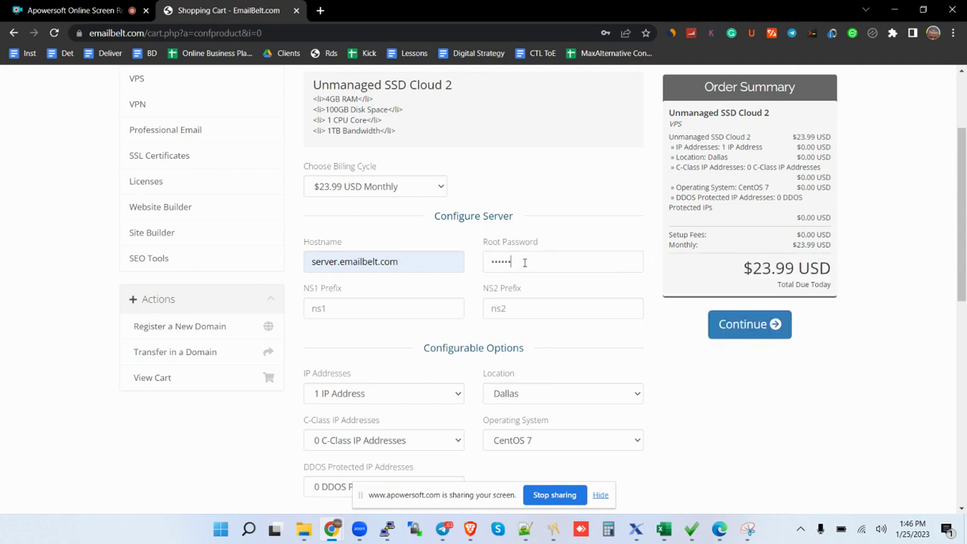
pyautogui.write('••')
pyautogui.click(417, 311)
pyautogui.write('NS1')
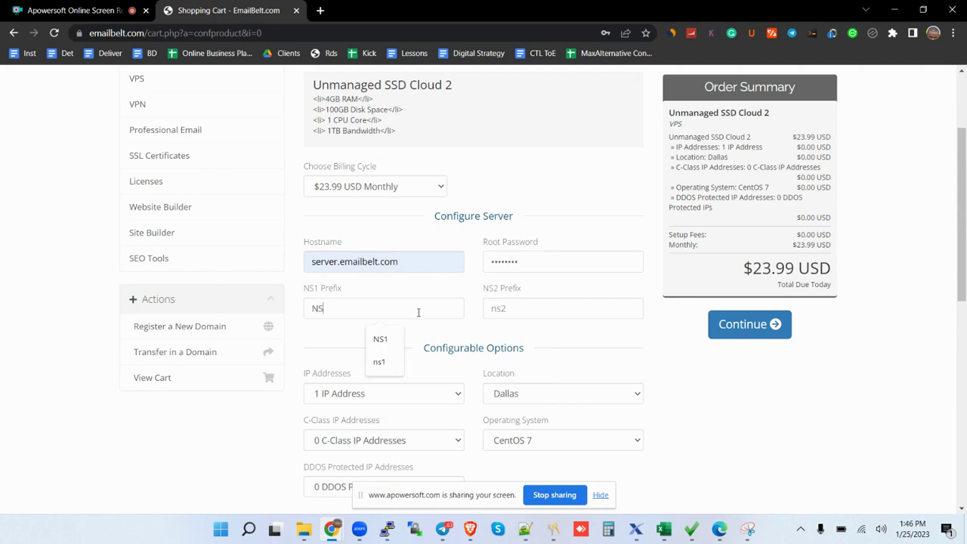
pyautogui.click(504, 314)
pyautogui.write('NS2')
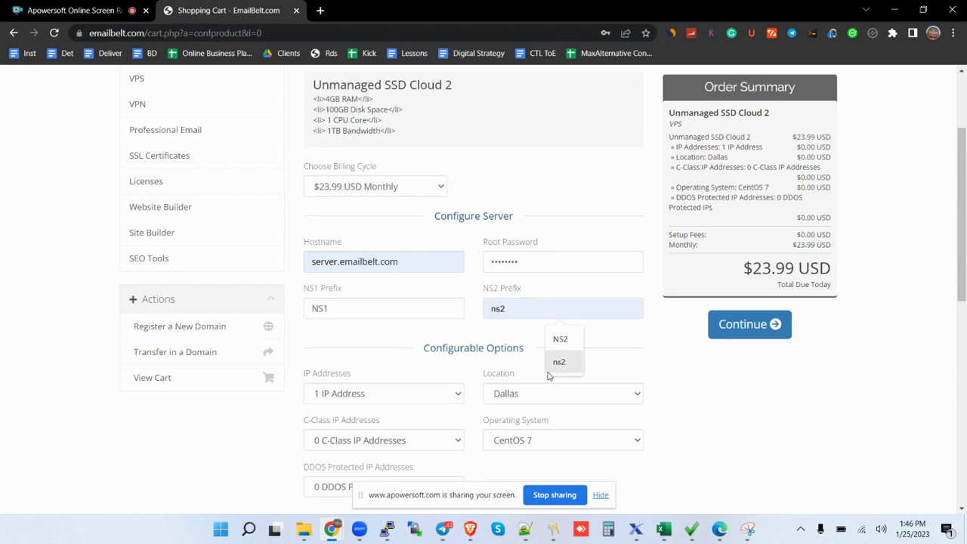
pyautogui.moveTo(962, 274); pyautogui.dragTo(964, 319)
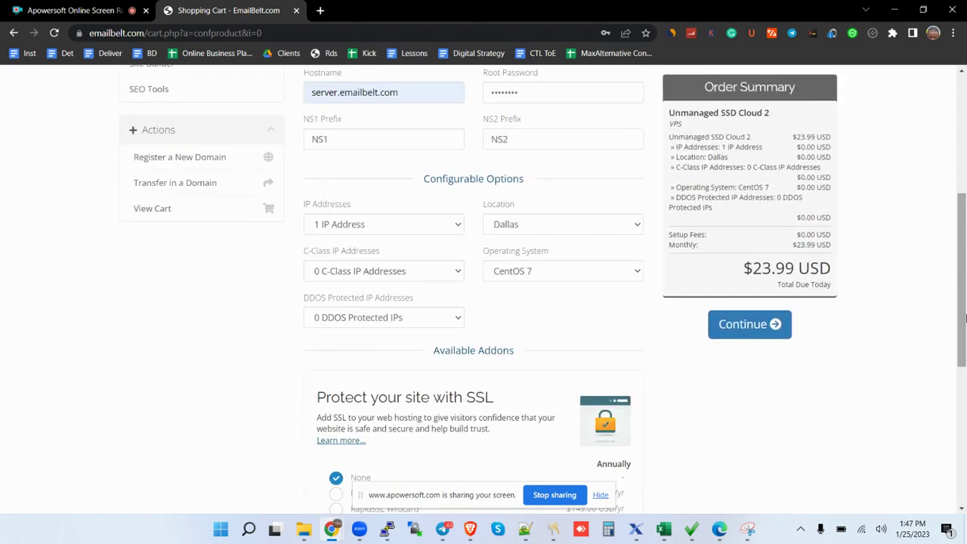
pyautogui.moveTo(964, 319); pyautogui.dragTo(964, 436)
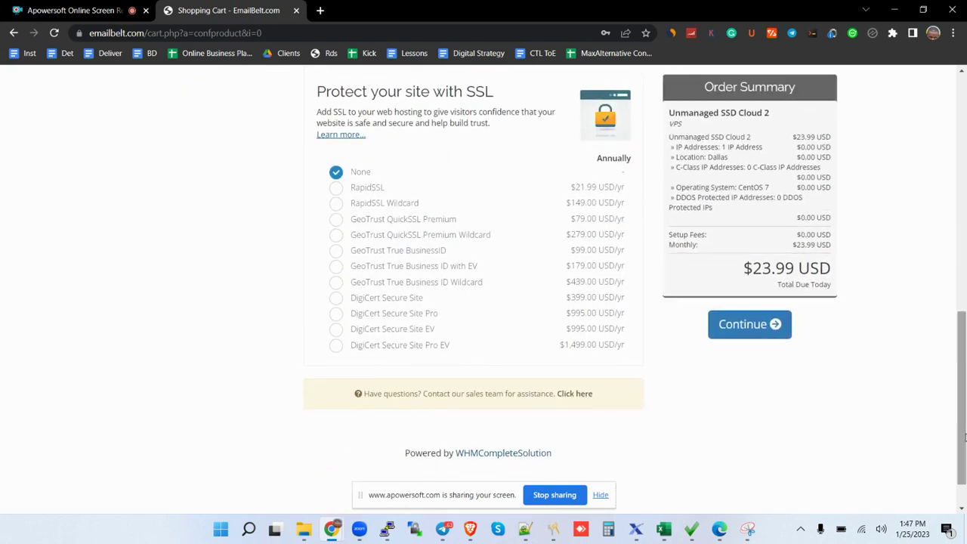
pyautogui.scroll(2, 803, 362)
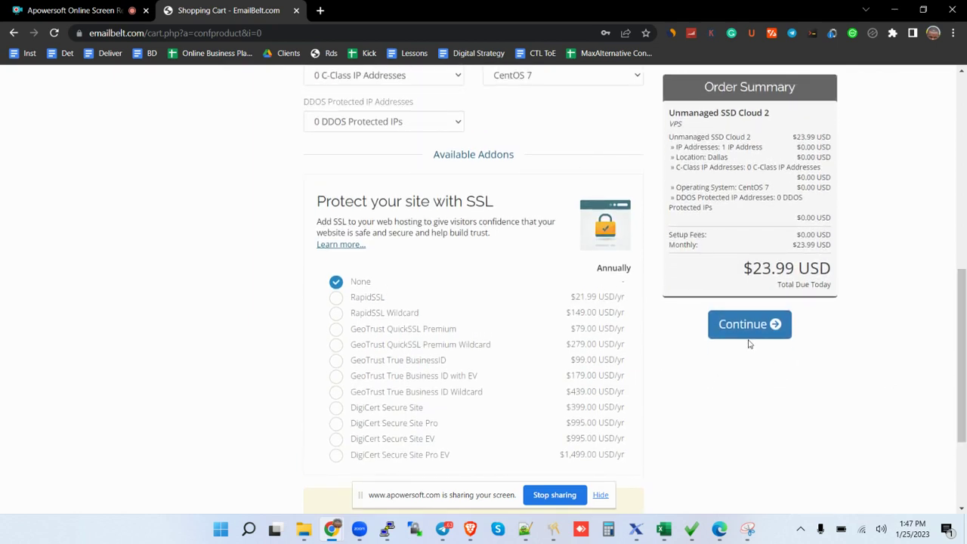
# Submit the configuration, fix the hostname error, resubmit, and decline saving the password.
pyautogui.click(749, 334)
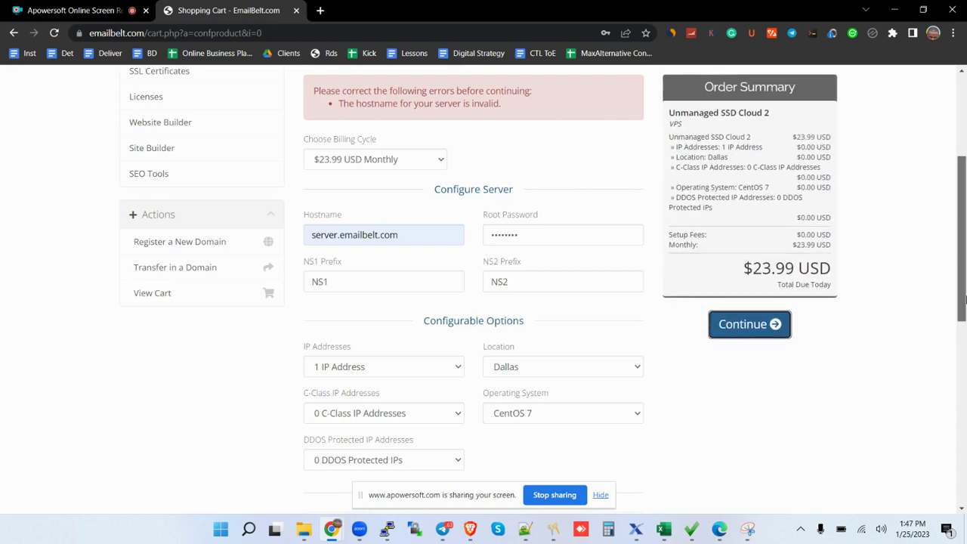
pyautogui.moveTo(963, 301); pyautogui.dragTo(963, 333)
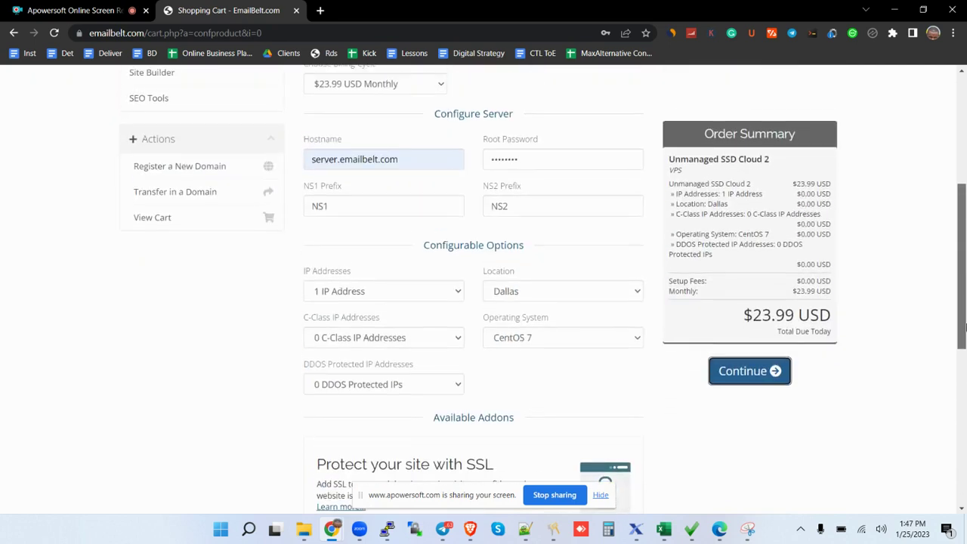
pyautogui.click(411, 163)
pyautogui.click(411, 162)
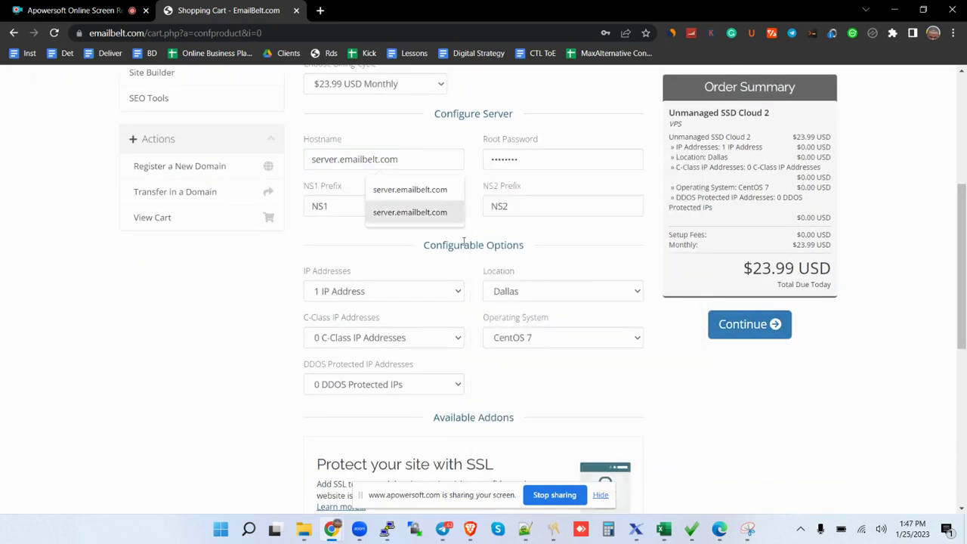
pyautogui.click(744, 325)
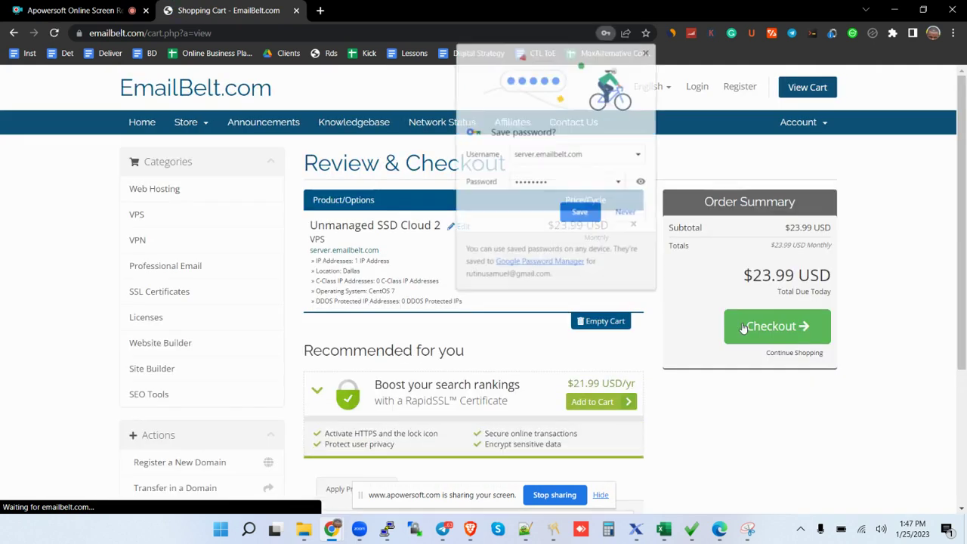
pyautogui.click(626, 213)
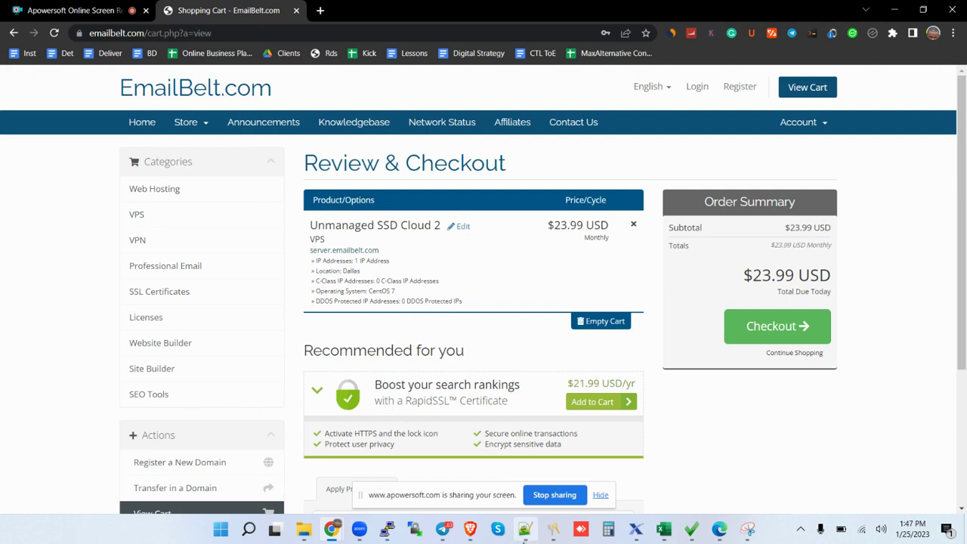
# Select the server IP 54.39.97.216 in the Notepad++ notes and return to the browser.
pyautogui.click(525, 529)
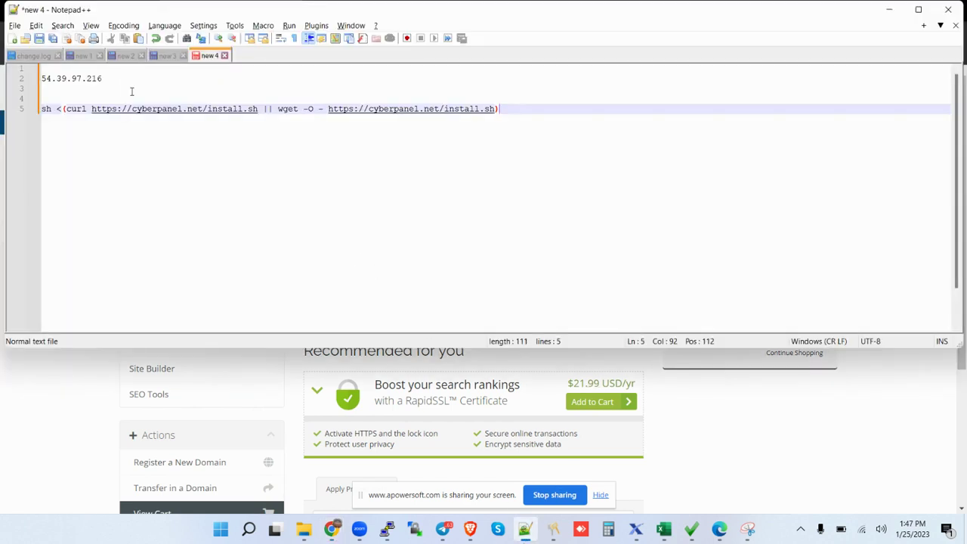
pyautogui.moveTo(106, 78); pyautogui.dragTo(36, 81)
pyautogui.hotkey('ctrl', 'c')
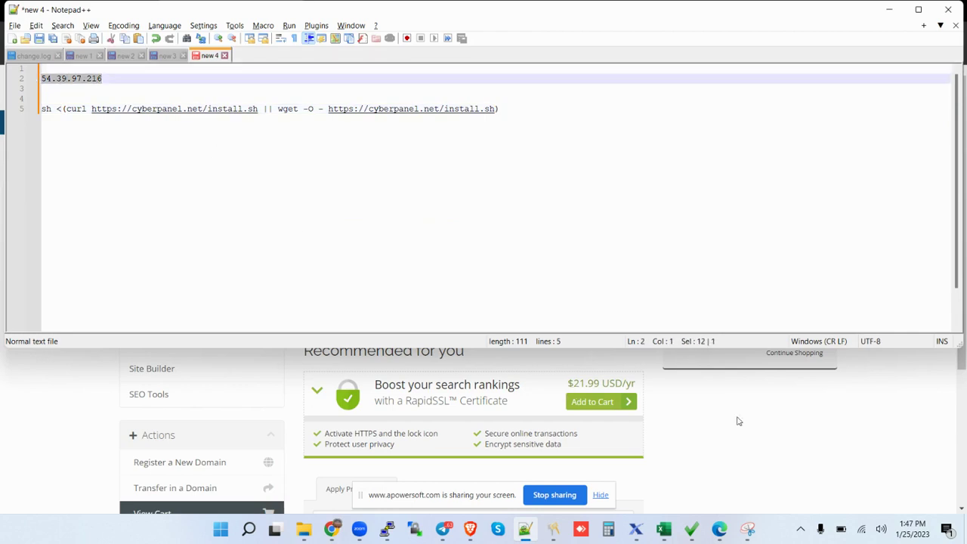
pyautogui.click(776, 440)
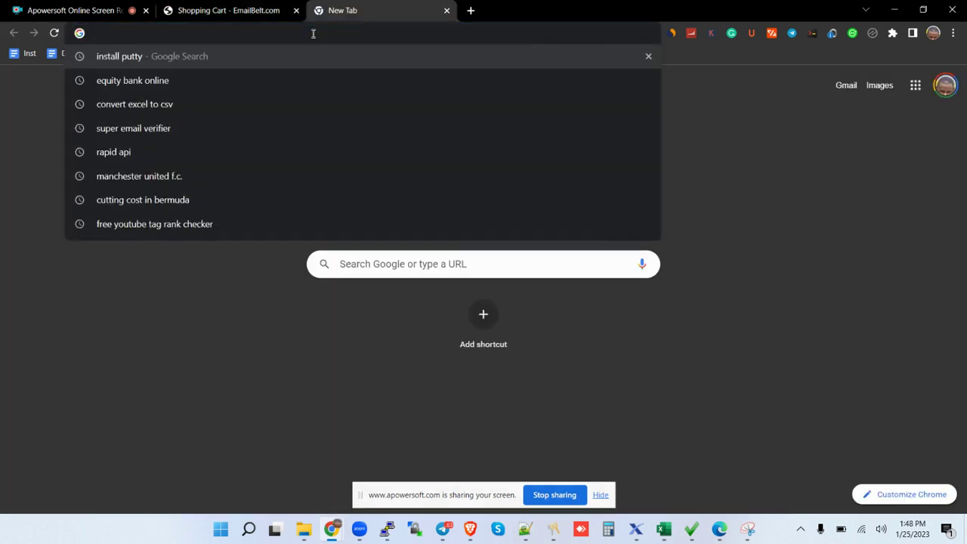
# Search Google for 'putty download' and open the putty.org download page.
pyautogui.write('p[u')
pyautogui.press('BackSpace')
pyautogui.press('BackSpace')
pyautogui.press('BackSpace')
pyautogui.write('putt')
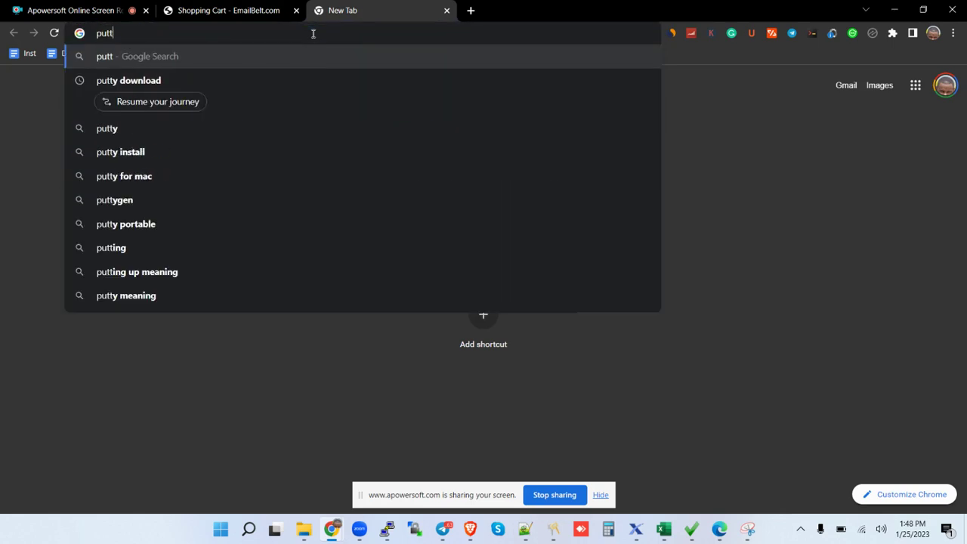
pyautogui.click(242, 78)
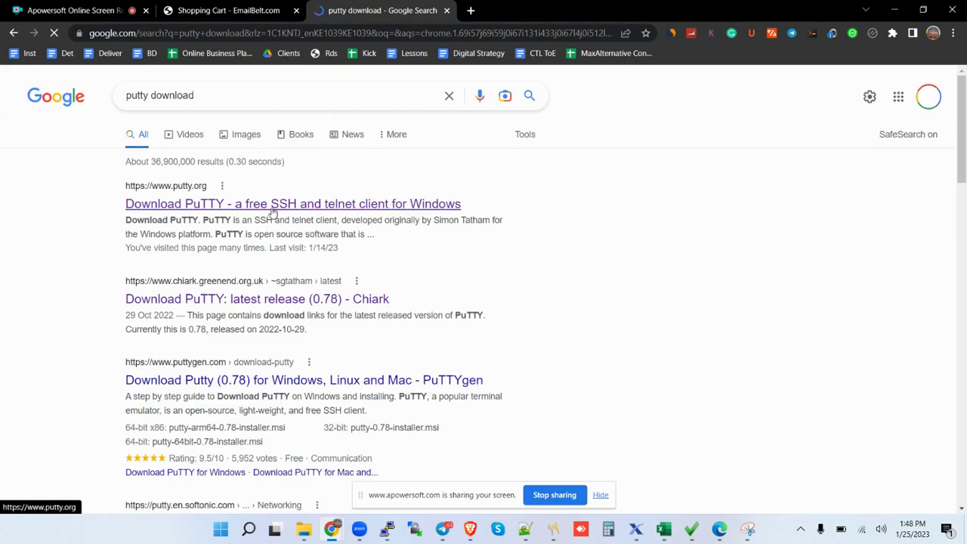
pyautogui.click(273, 204)
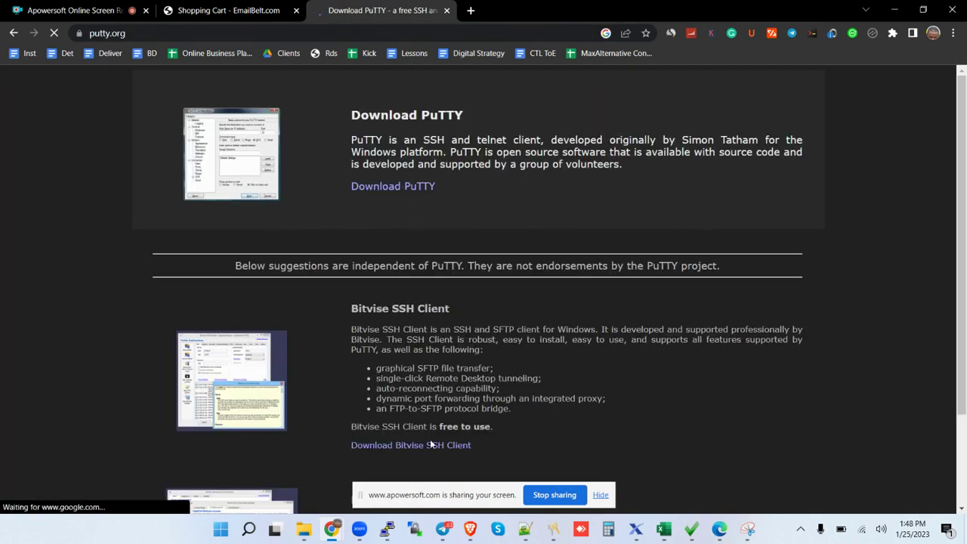
pyautogui.moveTo(387, 529)
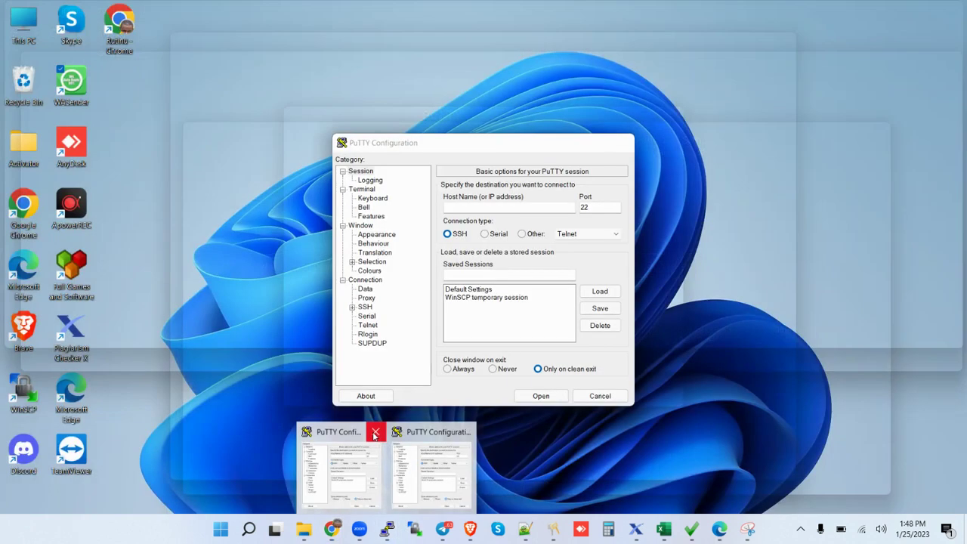
# Connect PuTTY over SSH to 54.39.97.216 and log in as root.
pyautogui.click(375, 431)
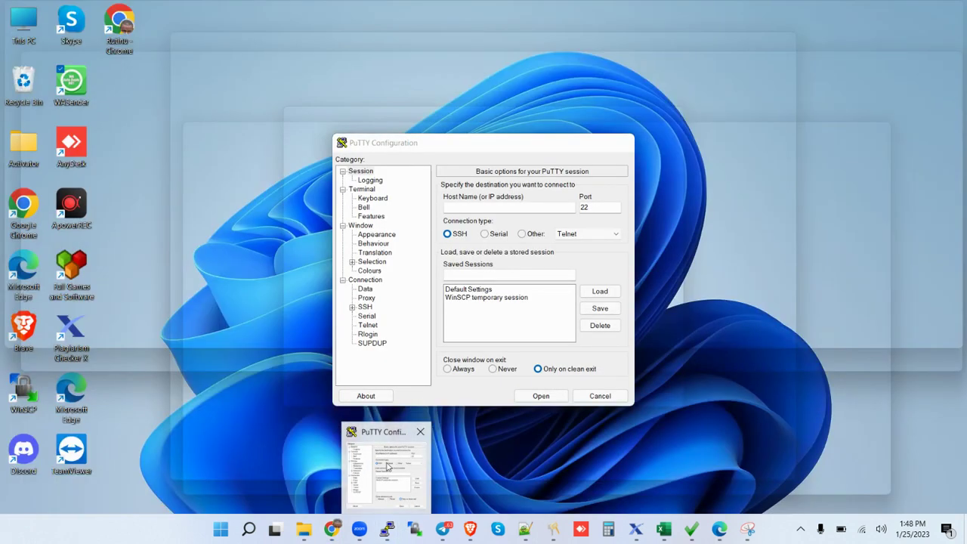
pyautogui.click(387, 466)
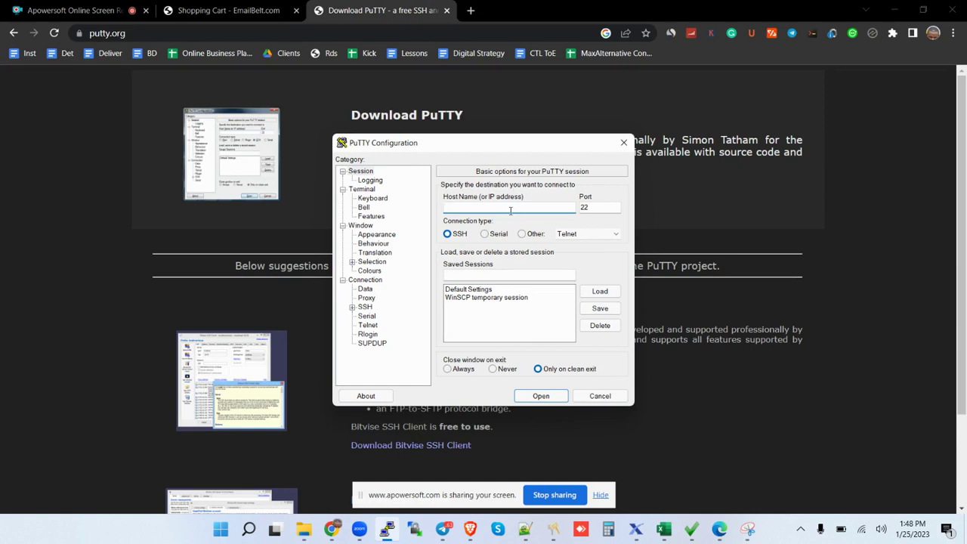
pyautogui.hotkey('ctrl', 'v')
pyautogui.click(540, 397)
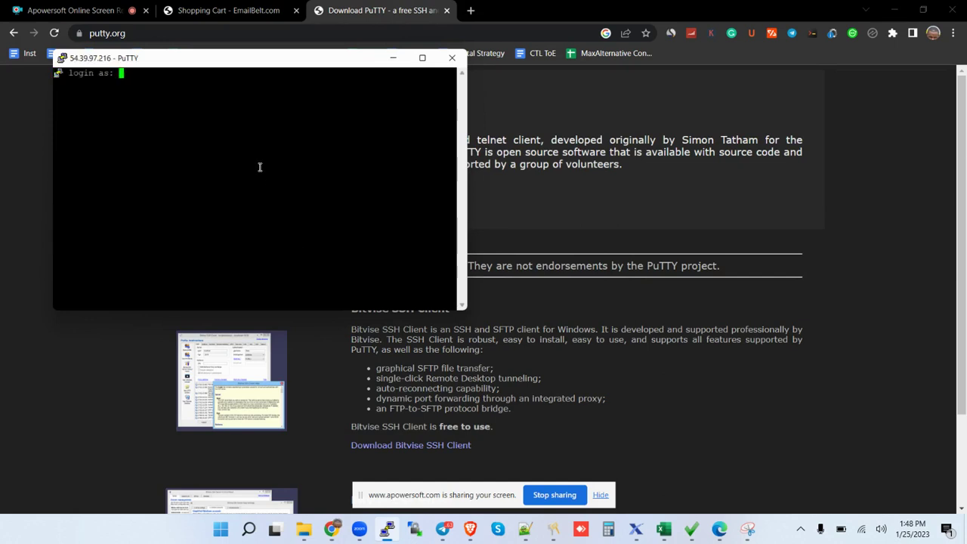
pyautogui.write('root')
pyautogui.press('Return')
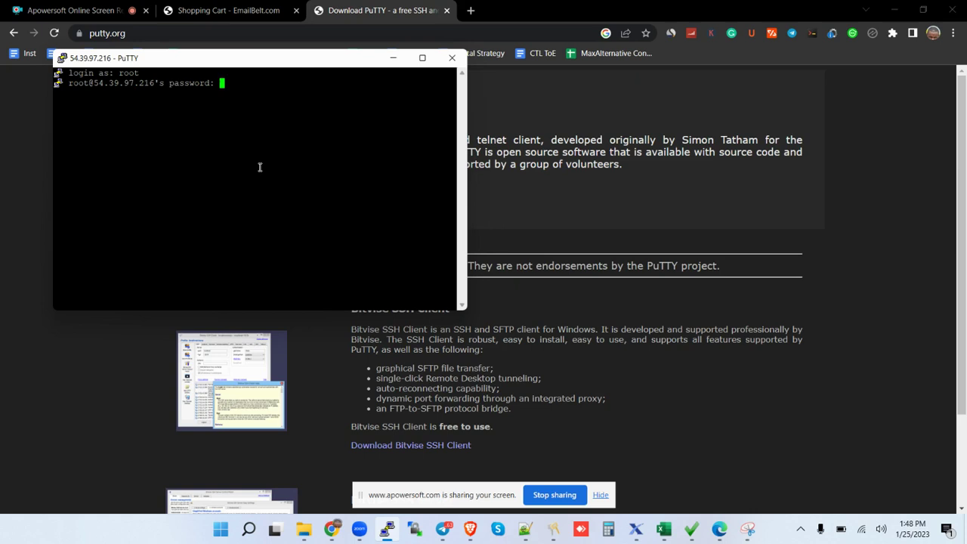
pyautogui.press('Return')
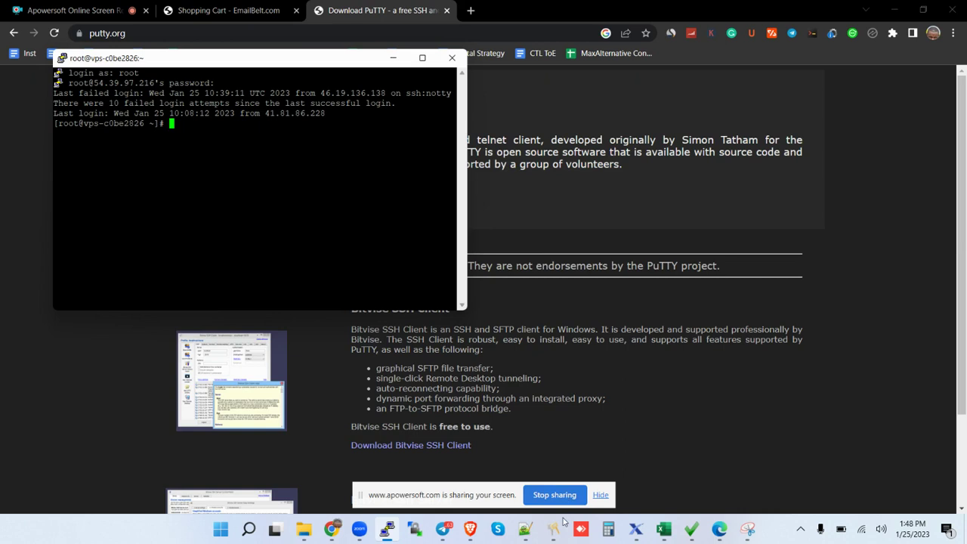
# Select the CyberPanel install command on line 5 of the Notepad++ notes.
pyautogui.moveTo(525, 535)
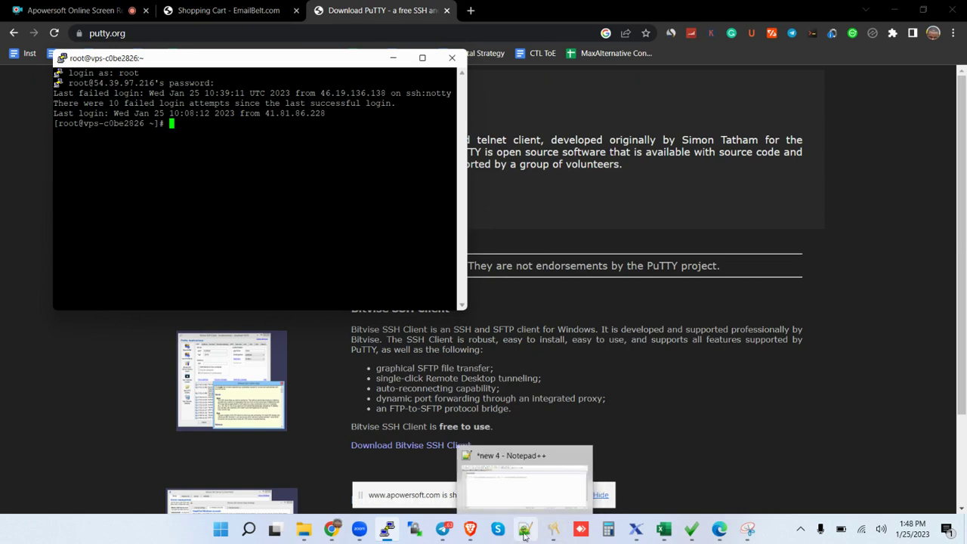
pyautogui.click(521, 486)
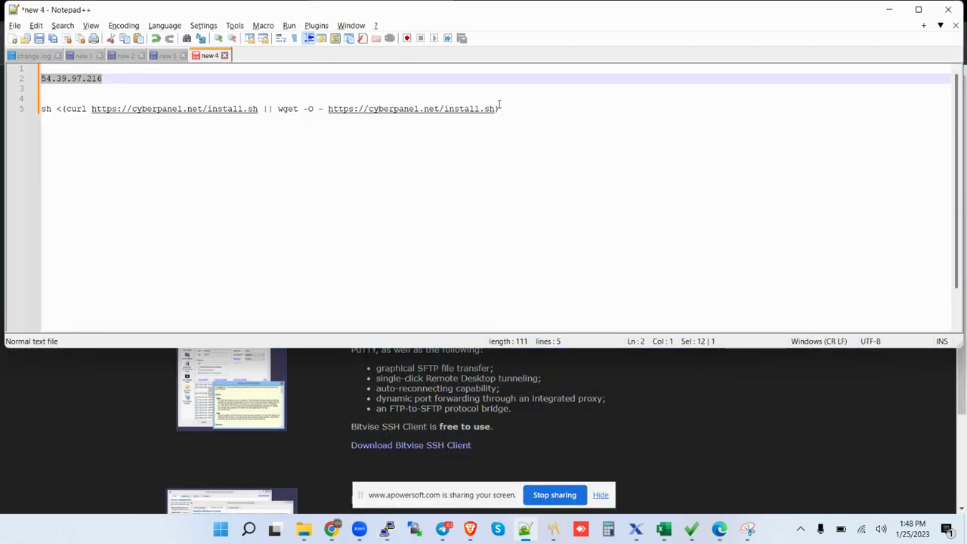
pyautogui.moveTo(499, 108); pyautogui.dragTo(320, 108)
pyautogui.moveTo(499, 108); pyautogui.dragTo(33, 113)
pyautogui.hotkey('ctrl', 'c')
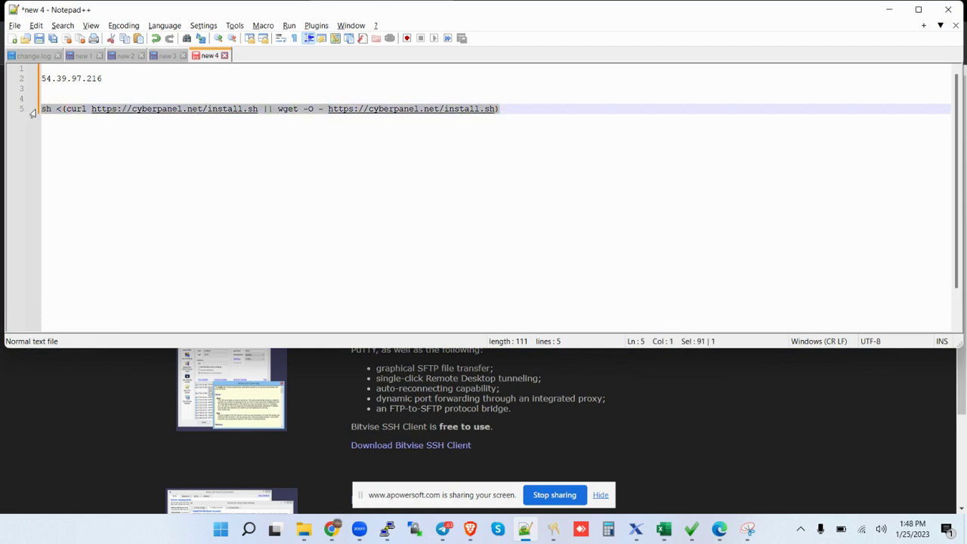
# Paste and run the CyberPanel install command in the root session, then maximize PuTTY.
pyautogui.moveTo(335, 532)
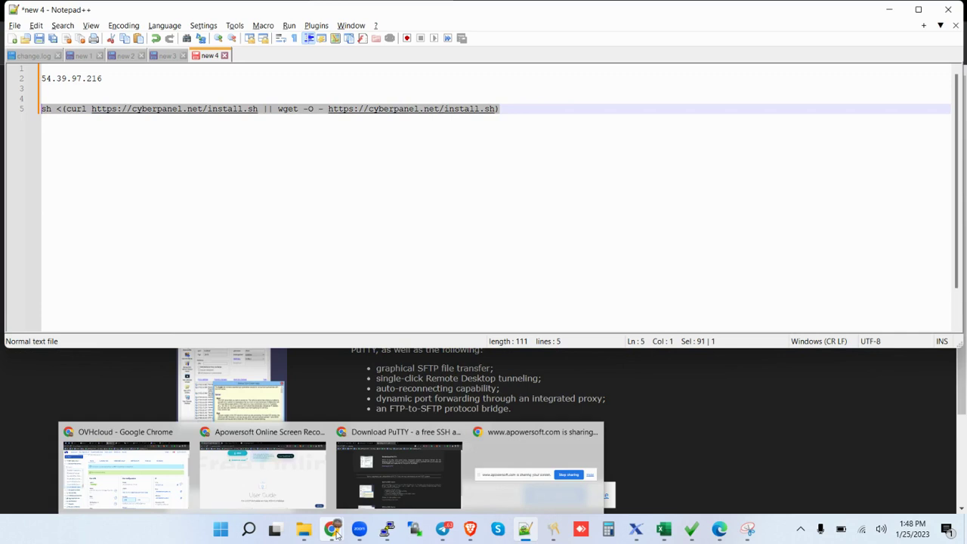
pyautogui.moveTo(387, 528)
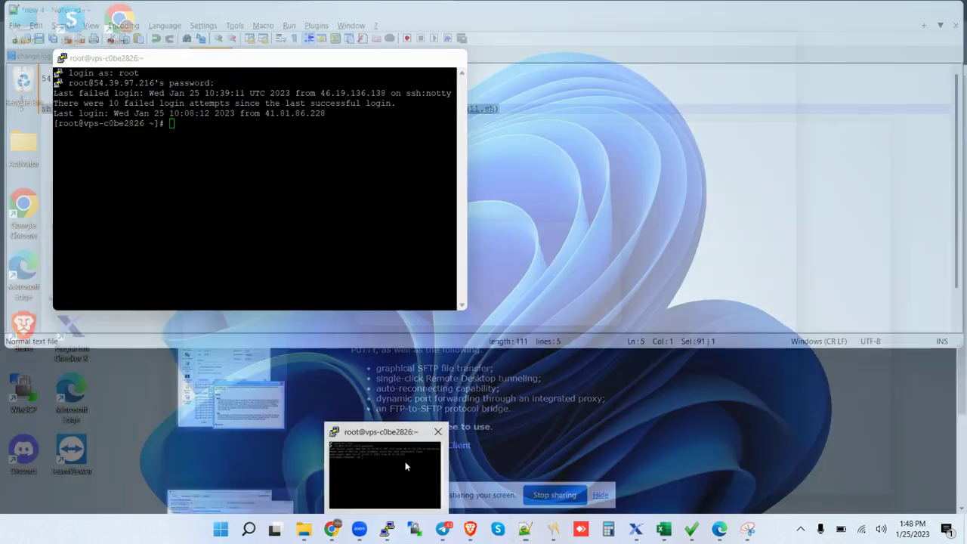
pyautogui.click(405, 465)
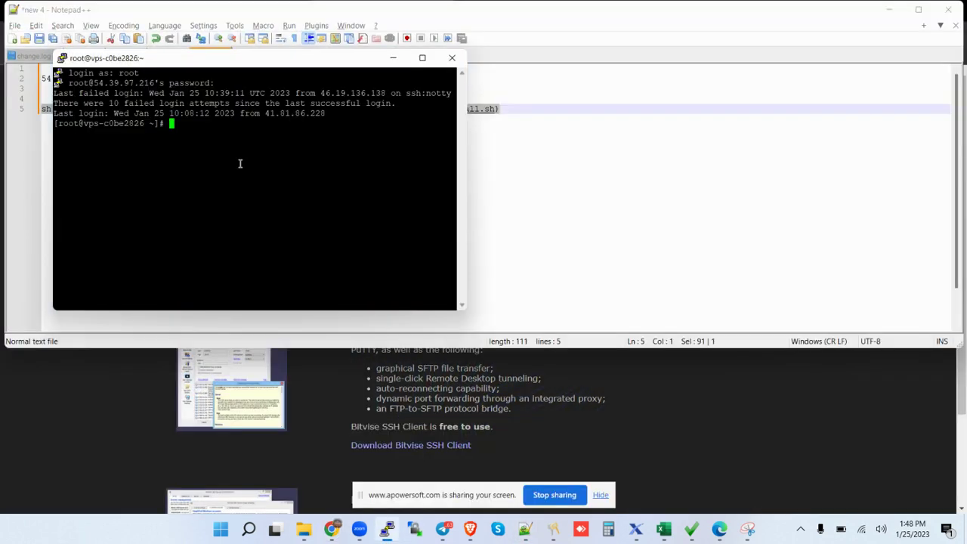
pyautogui.rightClick(204, 133)
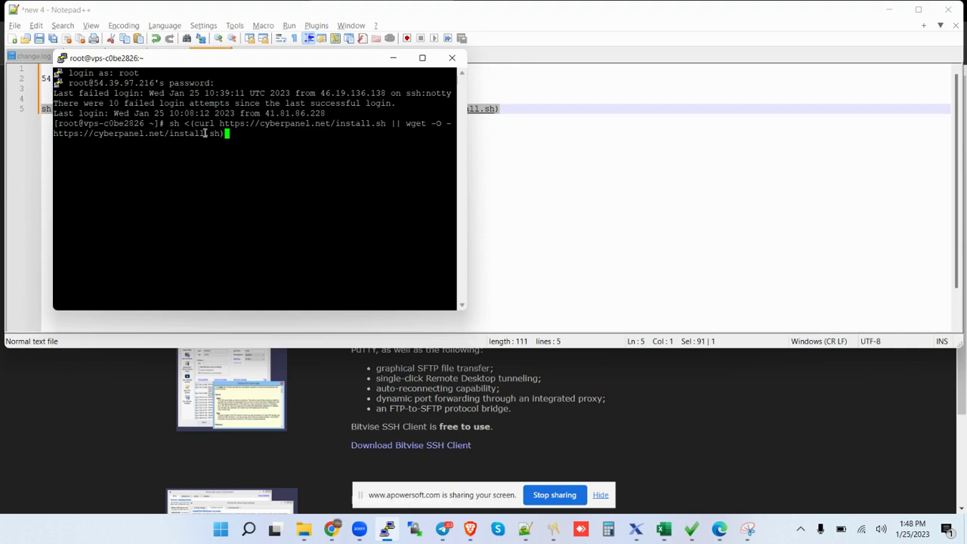
pyautogui.press('Return')
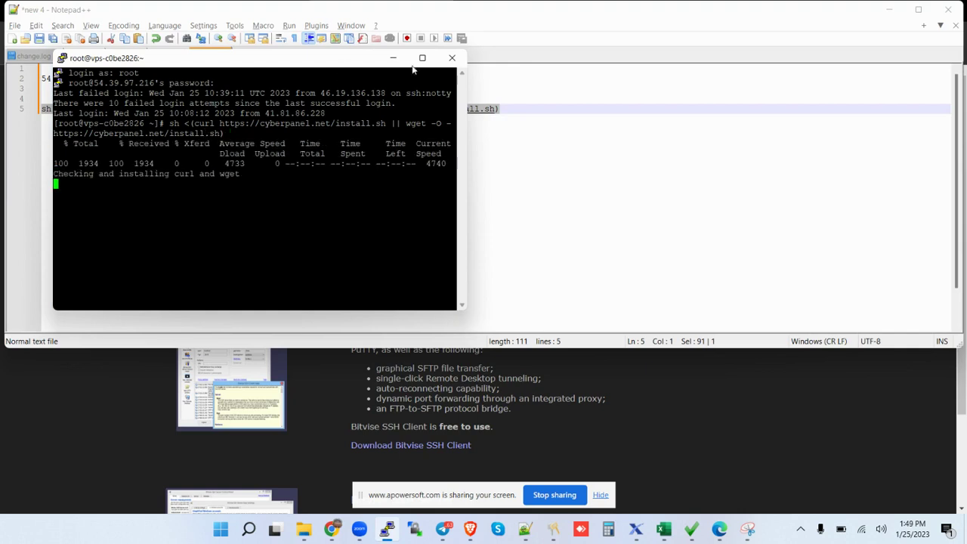
pyautogui.click(423, 58)
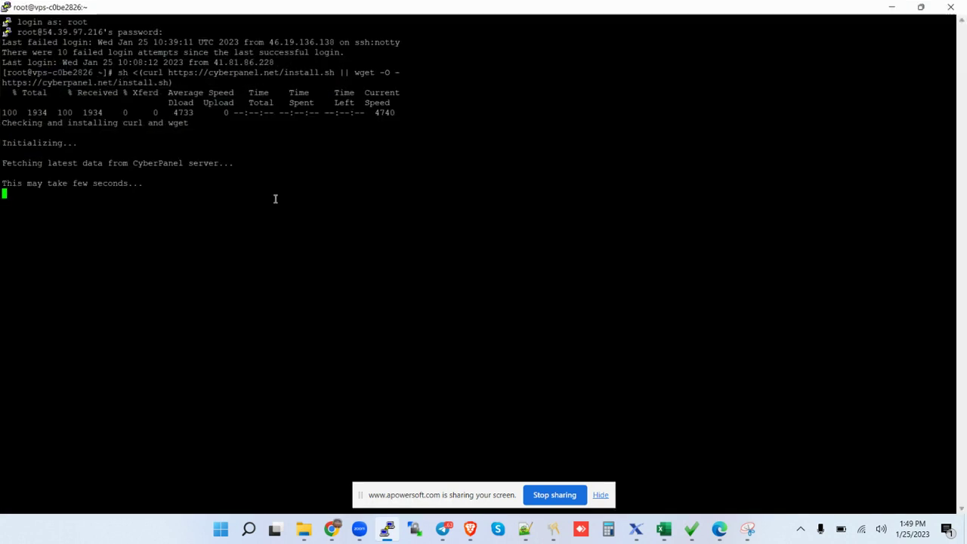
pyautogui.click(601, 495)
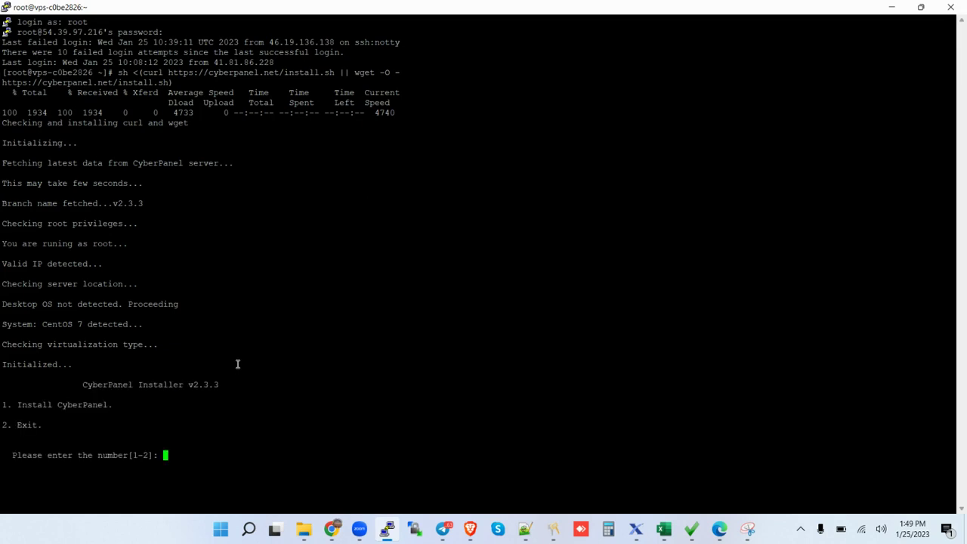
# Choose CyberPanel with OpenLiteSpeed, full installation, local MySQL and the latest version.
pyautogui.write('1')
pyautogui.press('Return')
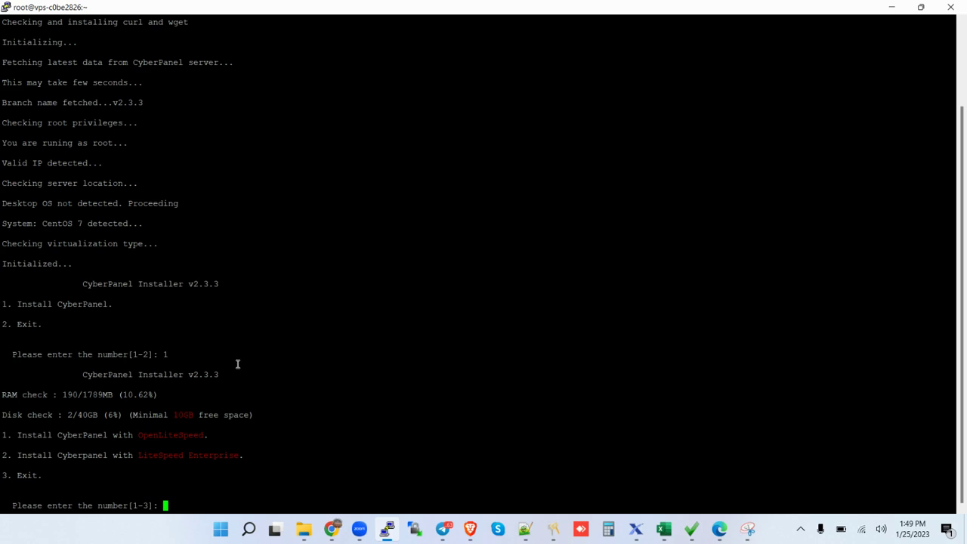
pyautogui.write('1')
pyautogui.press('Return')
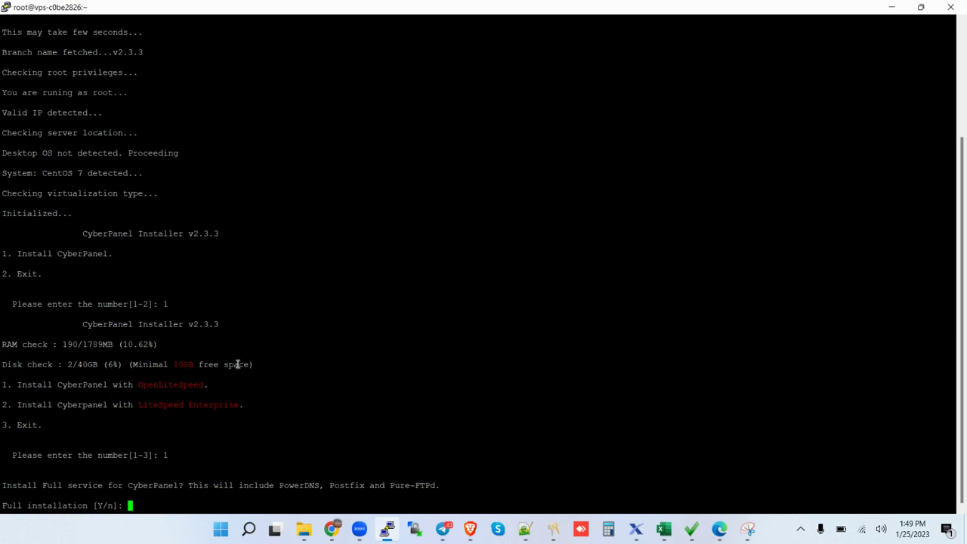
pyautogui.write('Y')
pyautogui.press('Return')
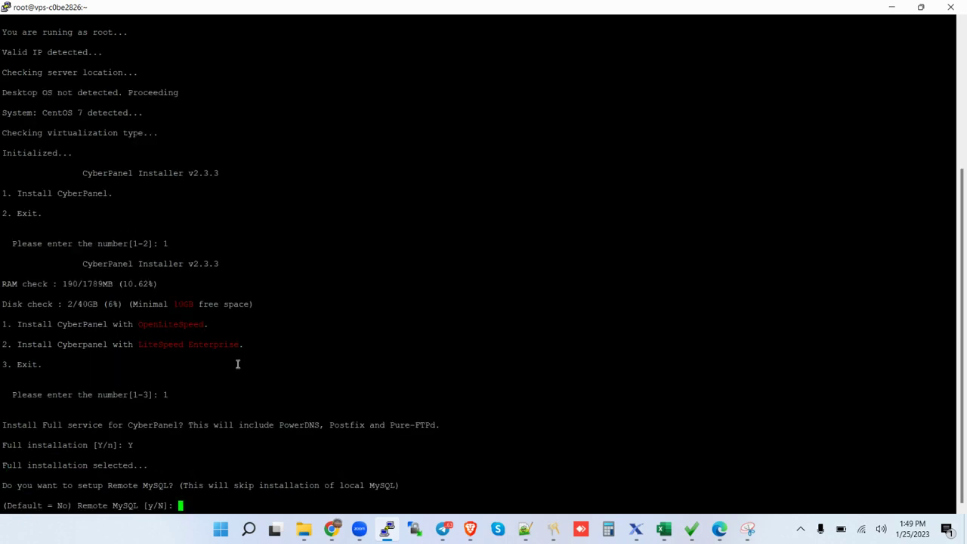
pyautogui.write('N')
pyautogui.press('Return')
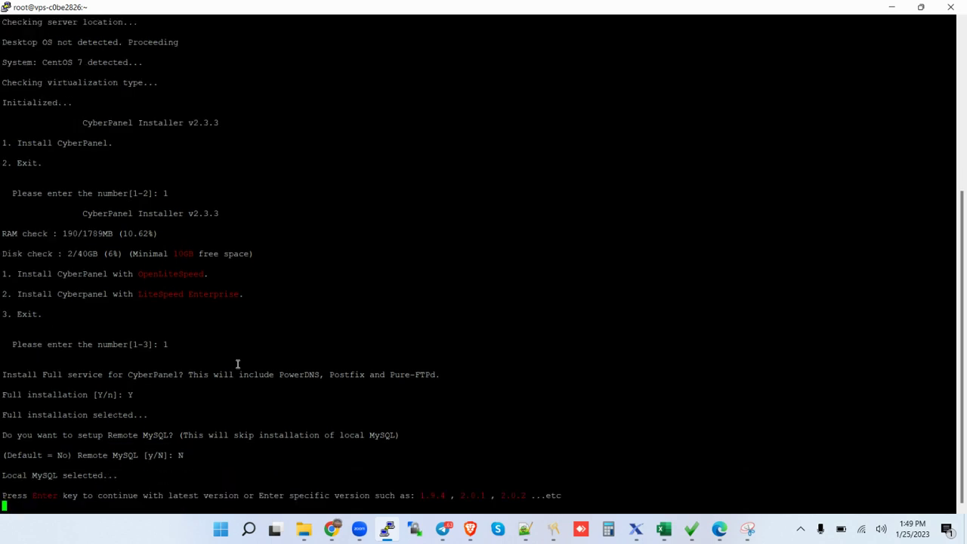
pyautogui.press('Return')
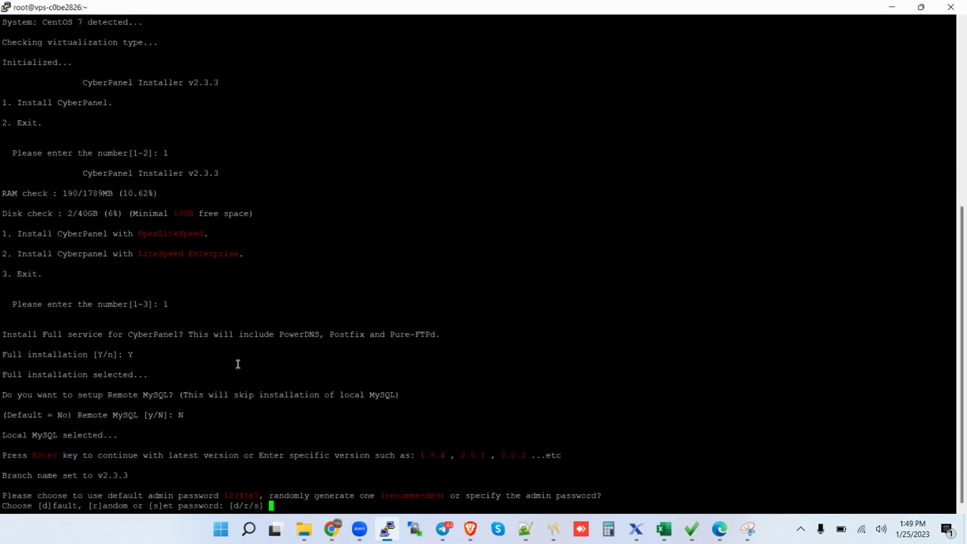
# Set and confirm a custom CyberPanel admin password.
pyautogui.write('s')
pyautogui.press('Return')
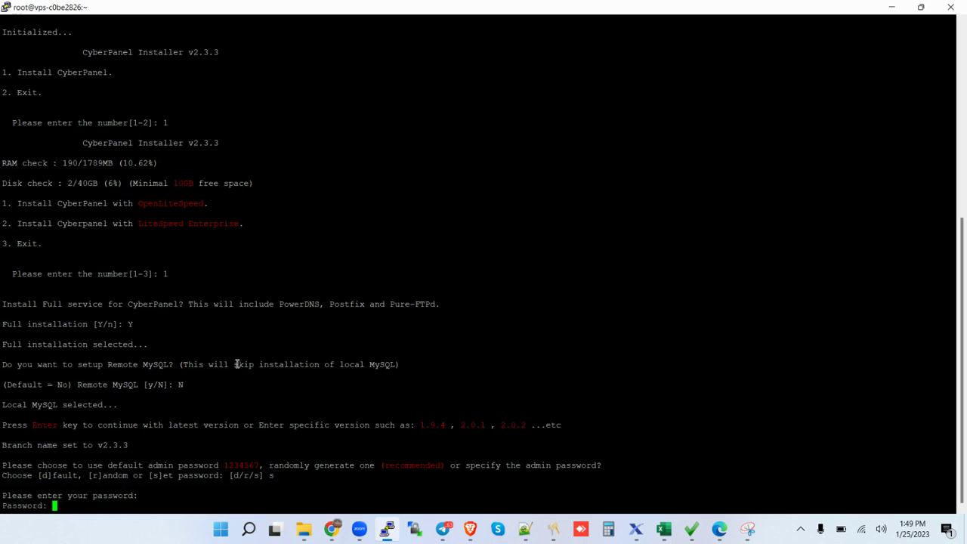
pyautogui.press('Return')
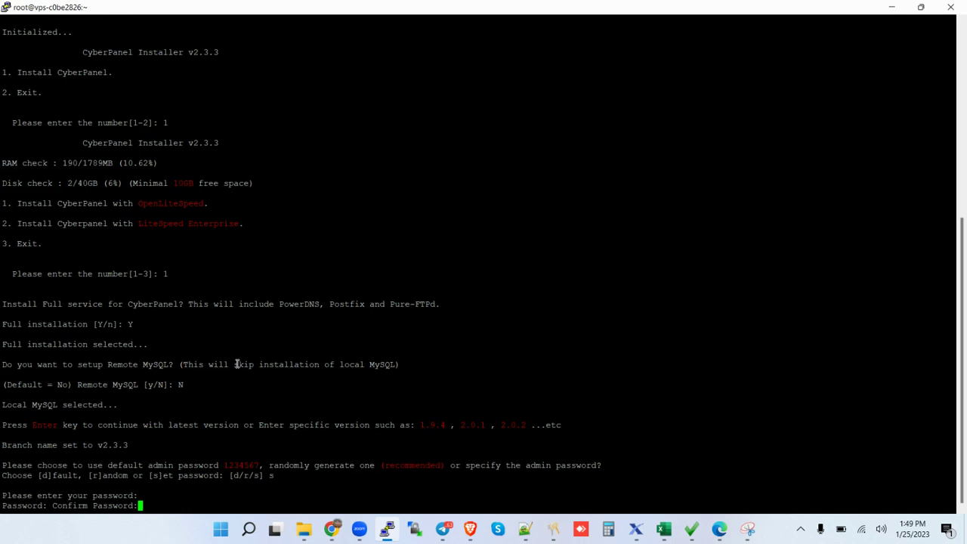
pyautogui.press('Return')
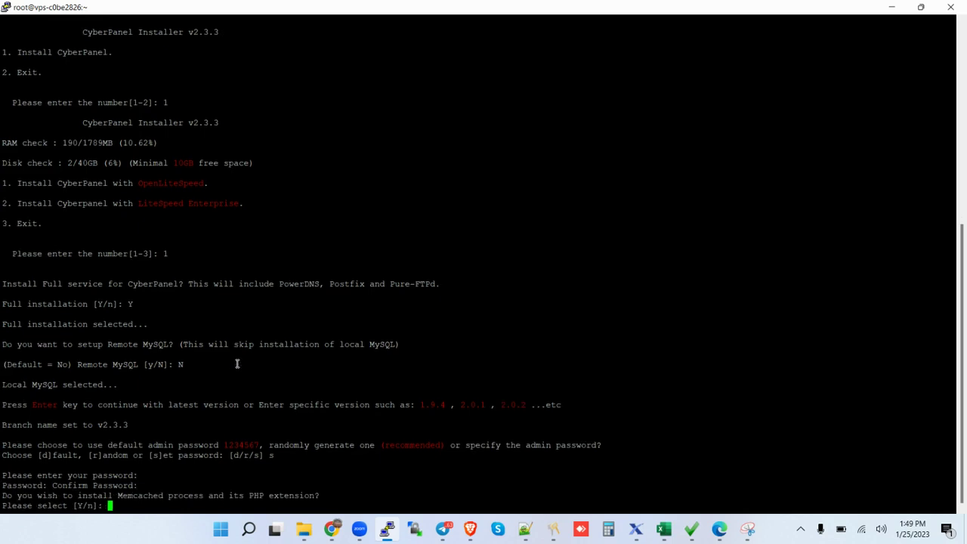
# Answer Y for Memcached, Y for Redis and Yes for WatchDog to start installing.
pyautogui.write('Y')
pyautogui.press('Return')
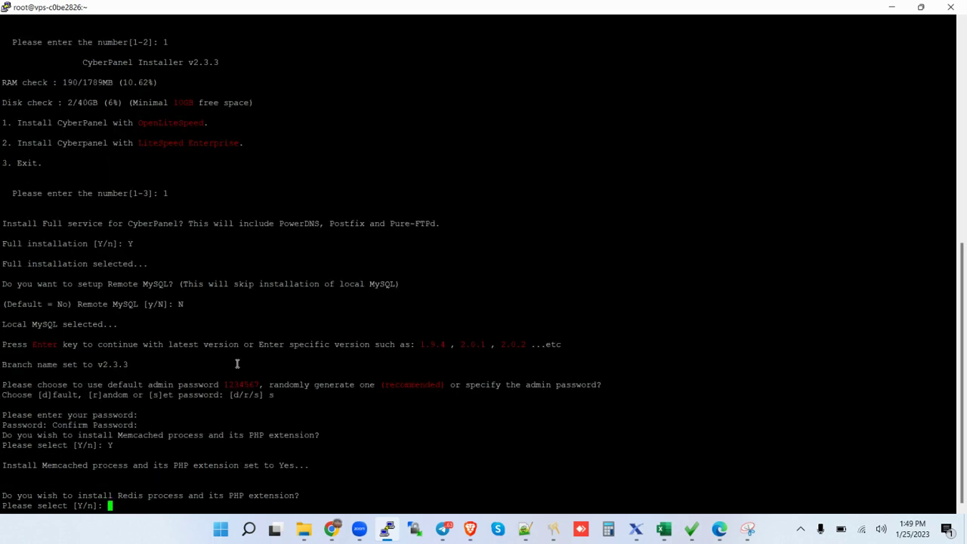
pyautogui.write('Y')
pyautogui.press('Return')
pyautogui.write('Yes')
pyautogui.press('Return')
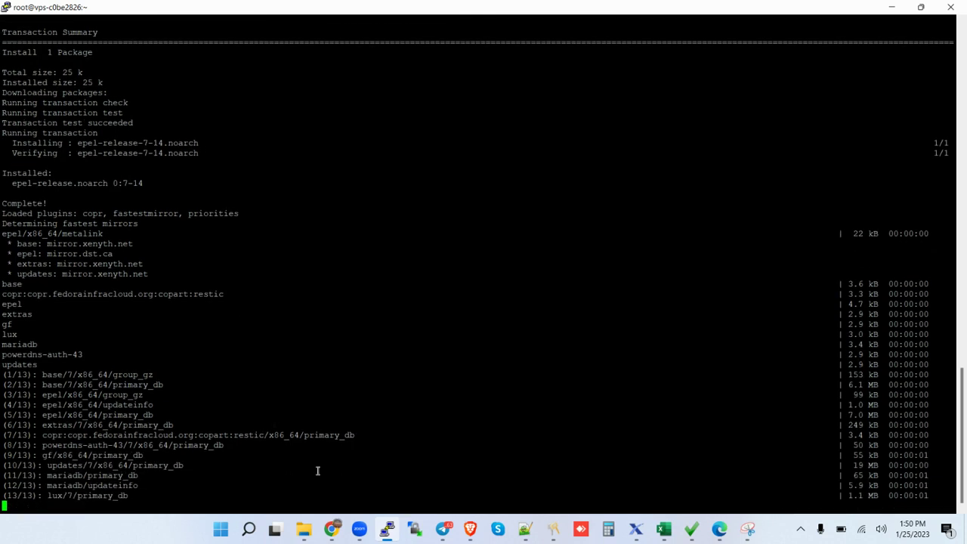
# Let the installer download packages, then bring the Apowersoft recorder browser window forward.
pyautogui.moveTo(338, 533)
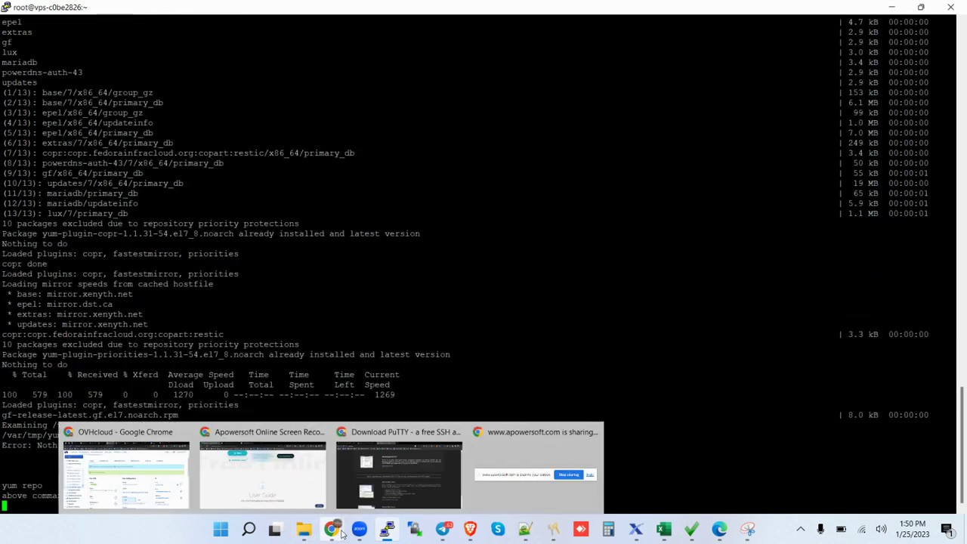
pyautogui.click(278, 477)
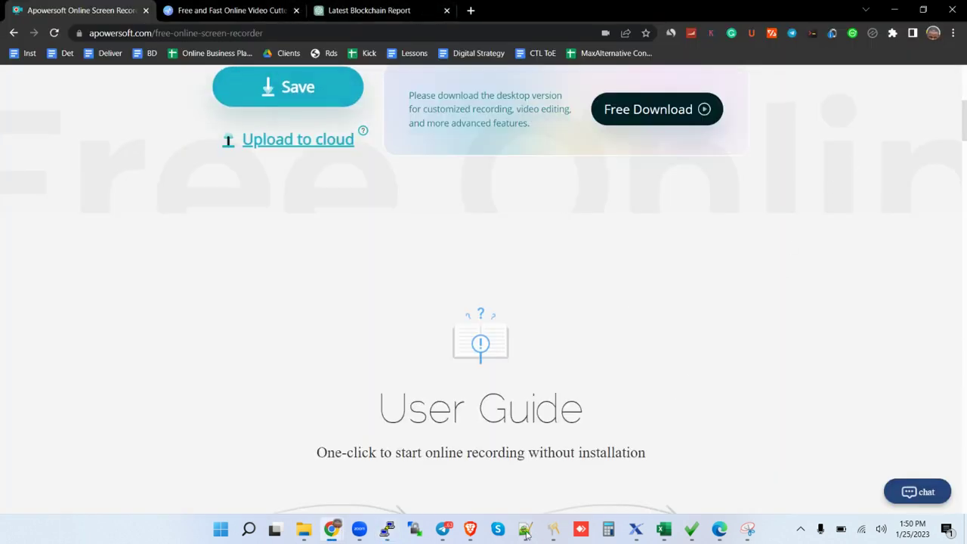
# Switch Chrome to the Login - CyberPanel tab at 185.192.97.234:8090.
pyautogui.moveTo(332, 536)
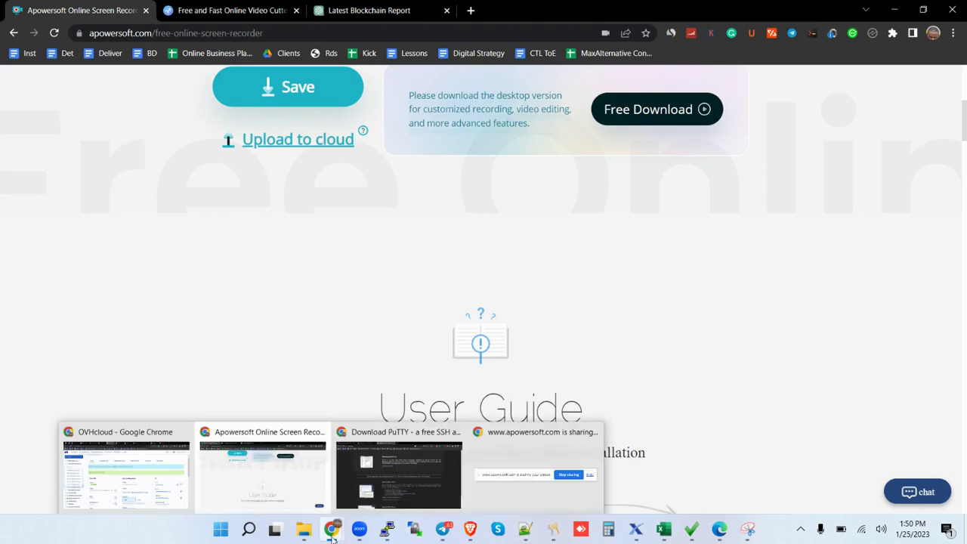
pyautogui.click(406, 476)
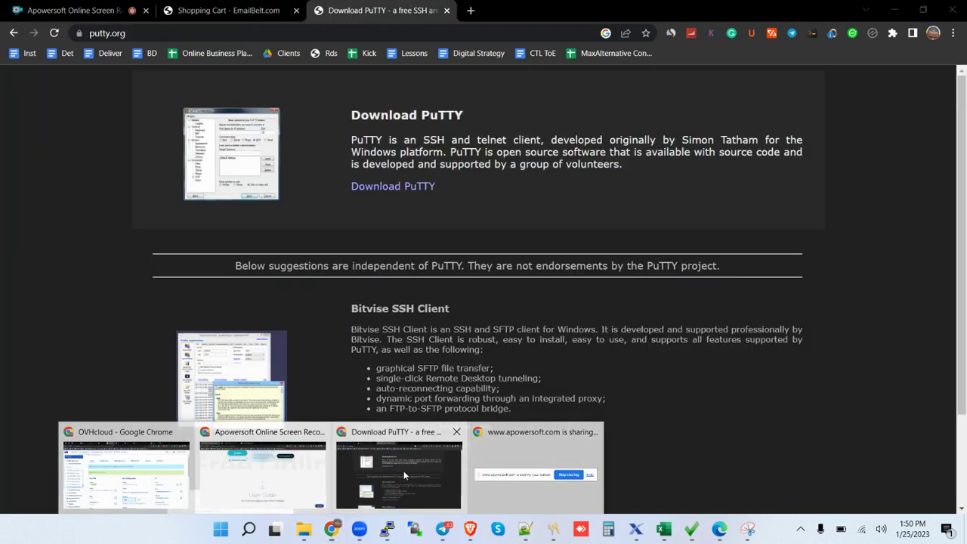
pyautogui.click(88, 10)
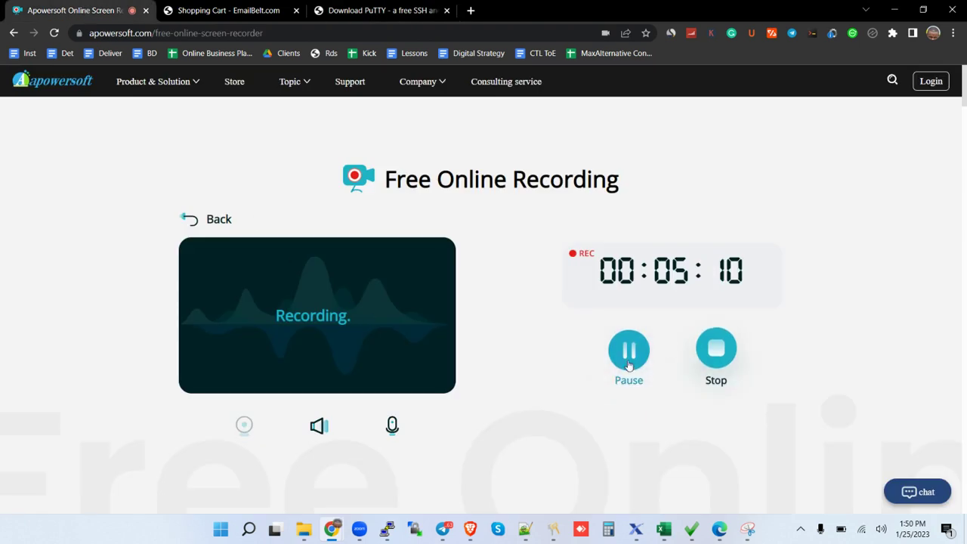
pyautogui.click(629, 350)
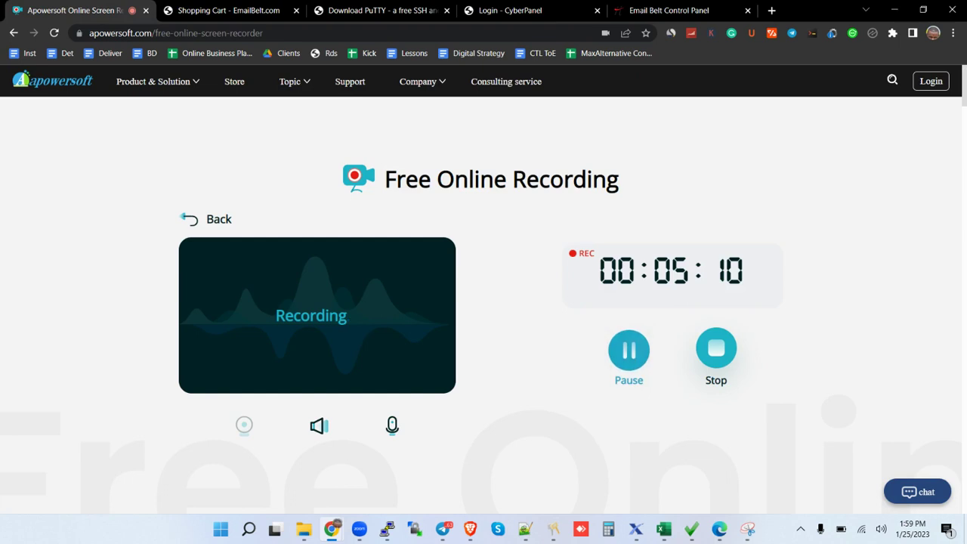
pyautogui.hotkey('ctrl', '9')
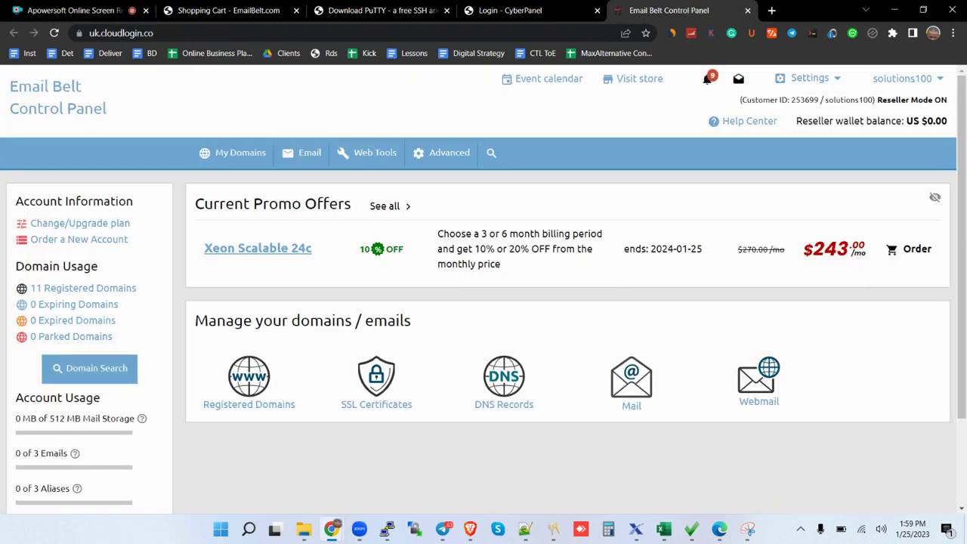
pyautogui.hotkey('ctrl', 'shift', 'Tab')
pyautogui.hotkey('ctrl', '1')
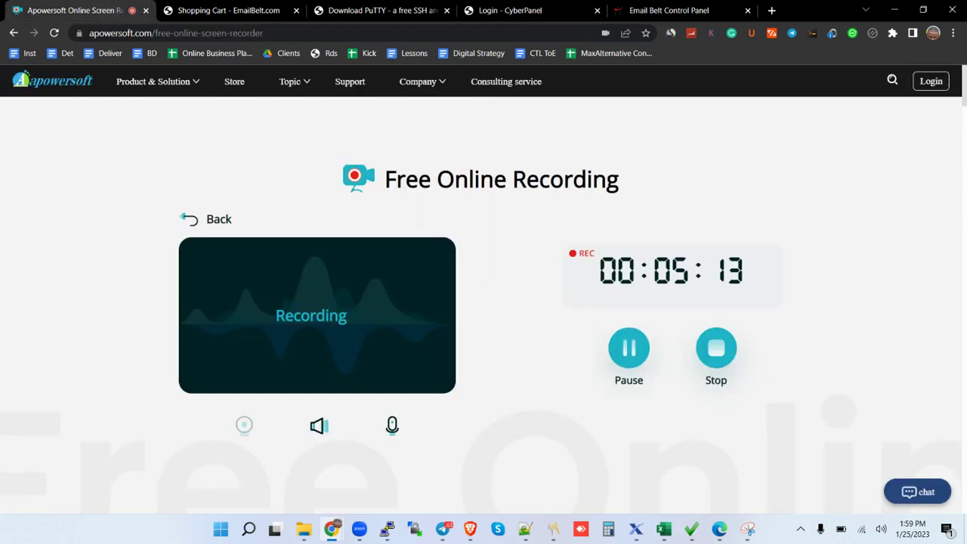
pyautogui.hotkey('ctrl', '4')
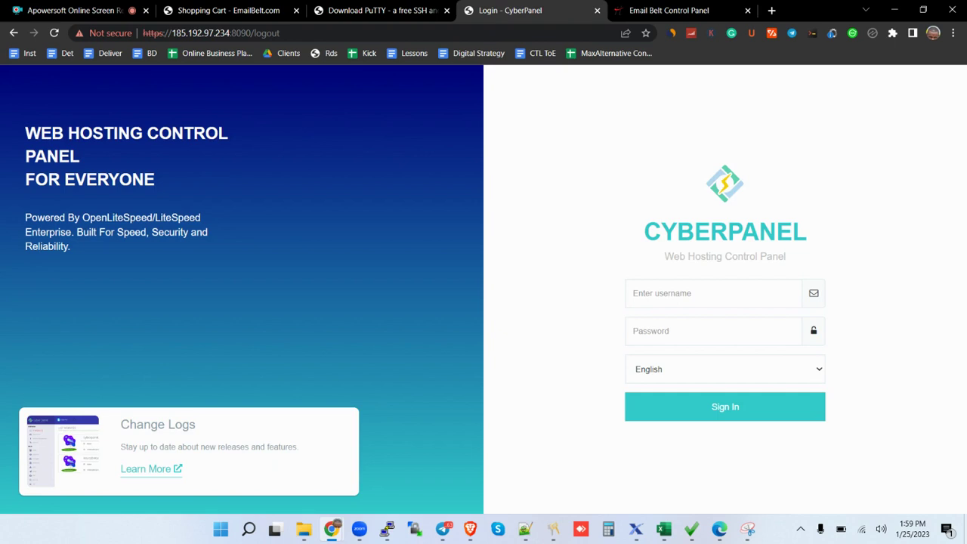
# Log in to CyberPanel with the saved admin username and the account password.
pyautogui.click(712, 293)
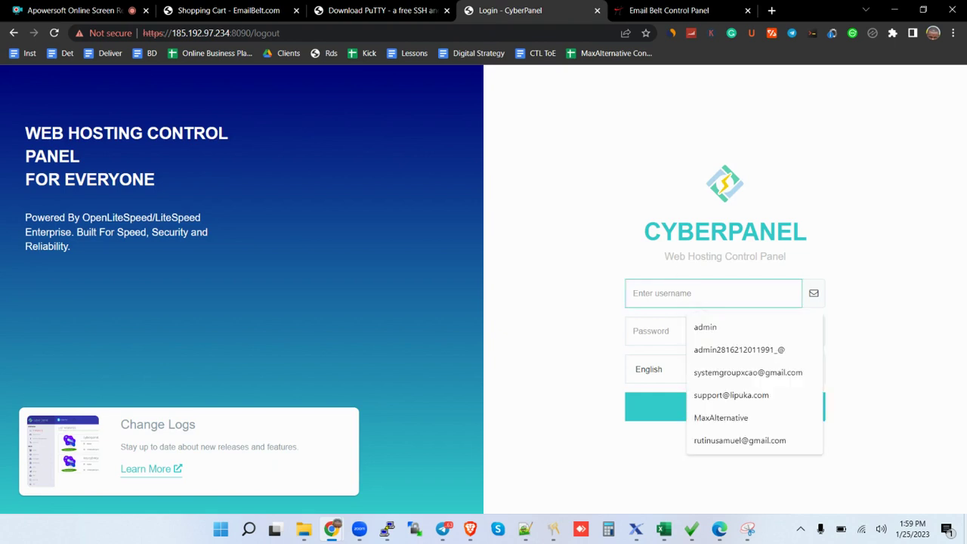
pyautogui.write('admin')
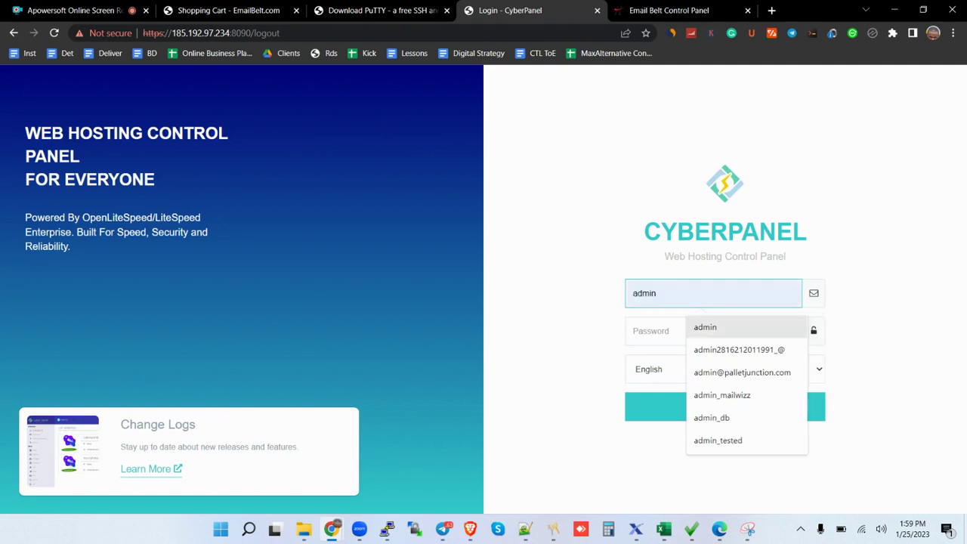
pyautogui.click(705, 327)
pyautogui.click(682, 331)
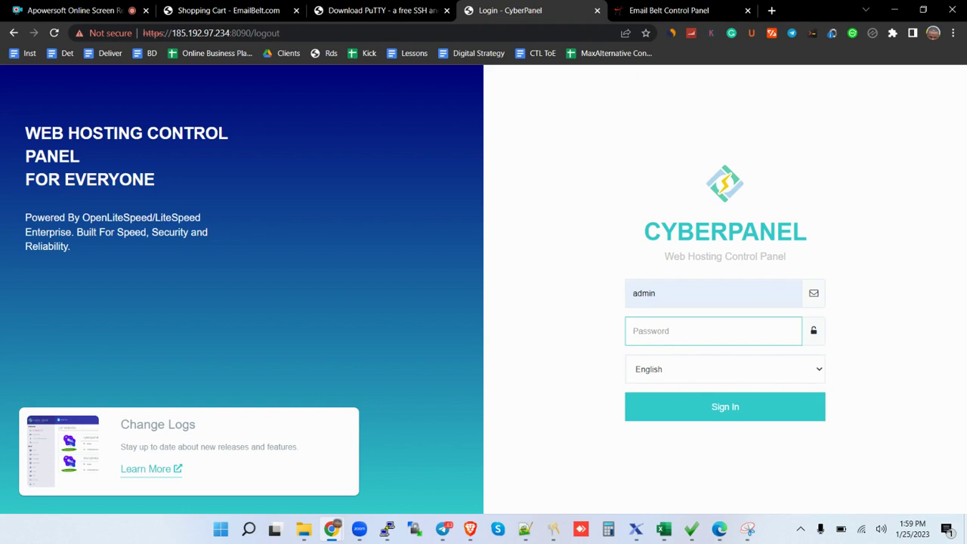
pyautogui.write('••••••••')
pyautogui.press('Return')
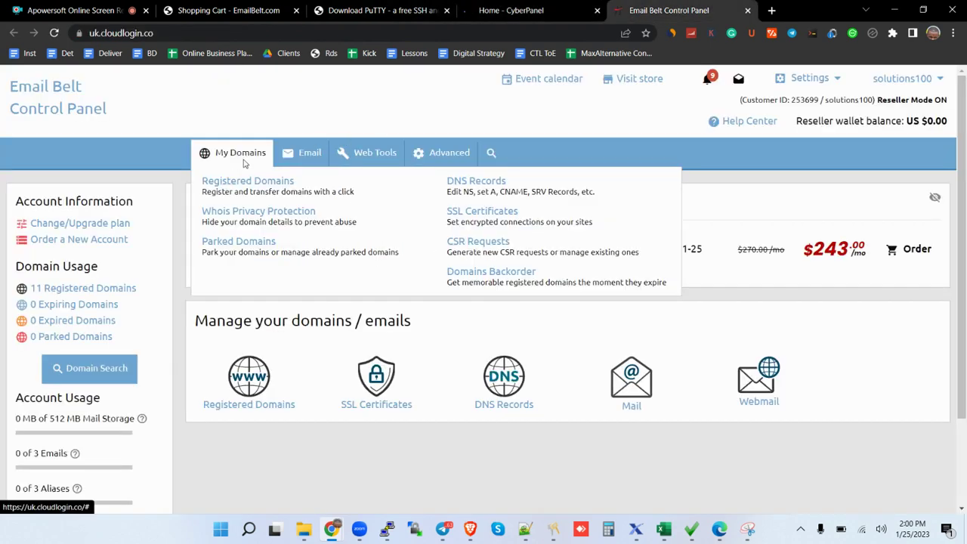
# On the DNS Records page, start a new A record for yelospot.com.
pyautogui.click(521, 184)
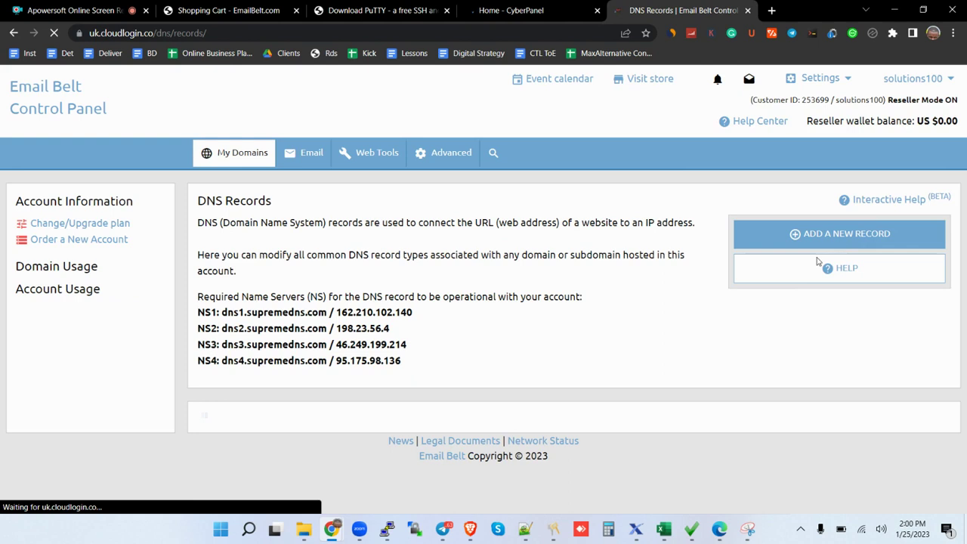
pyautogui.scroll(-2, 965, 215)
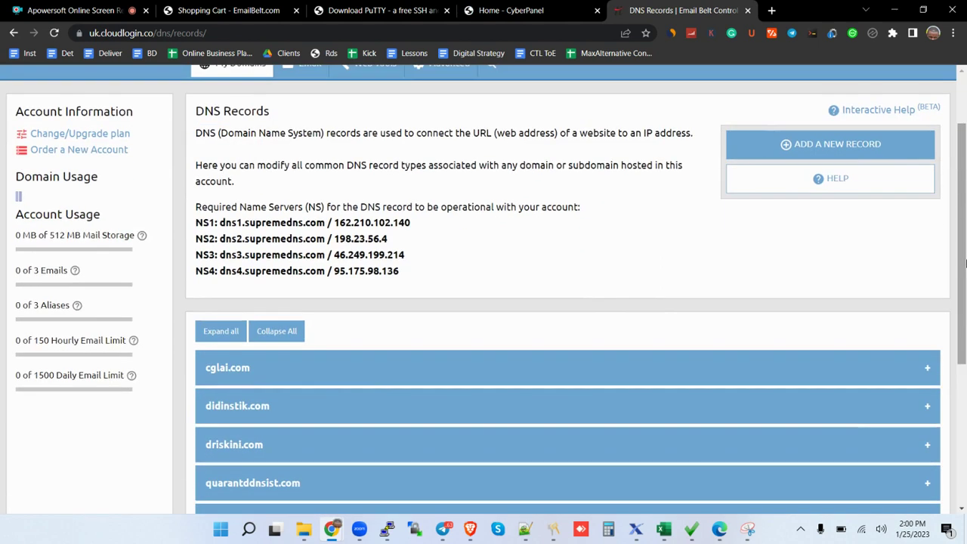
pyautogui.click(833, 145)
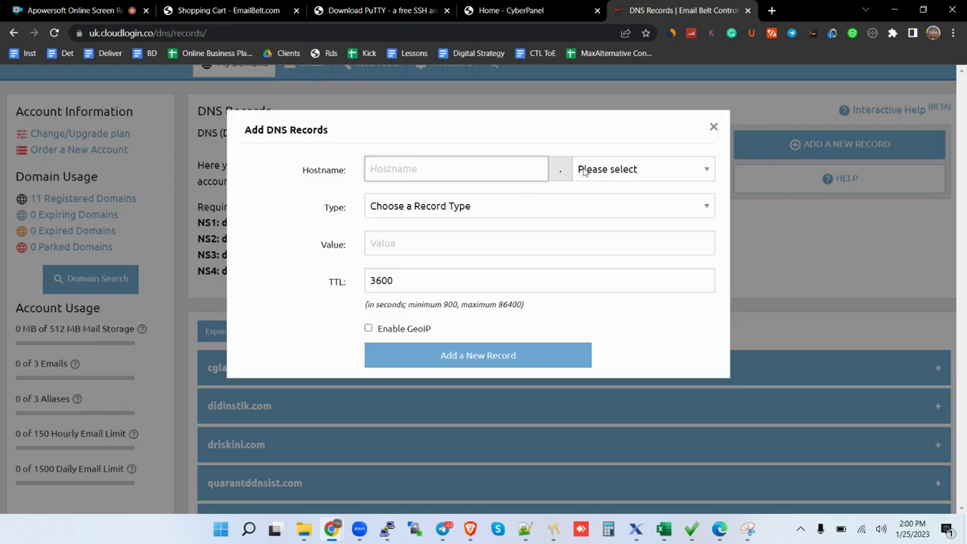
pyautogui.click(613, 173)
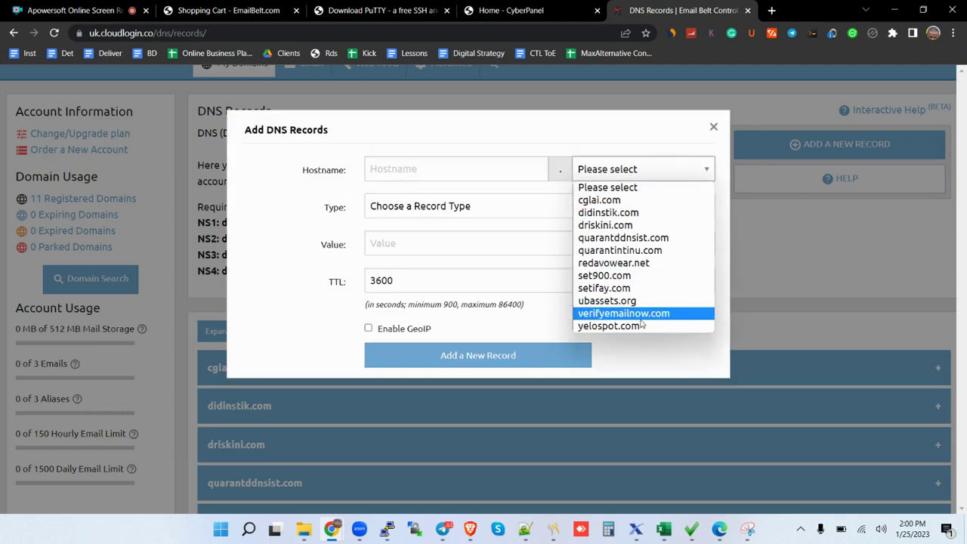
pyautogui.click(642, 328)
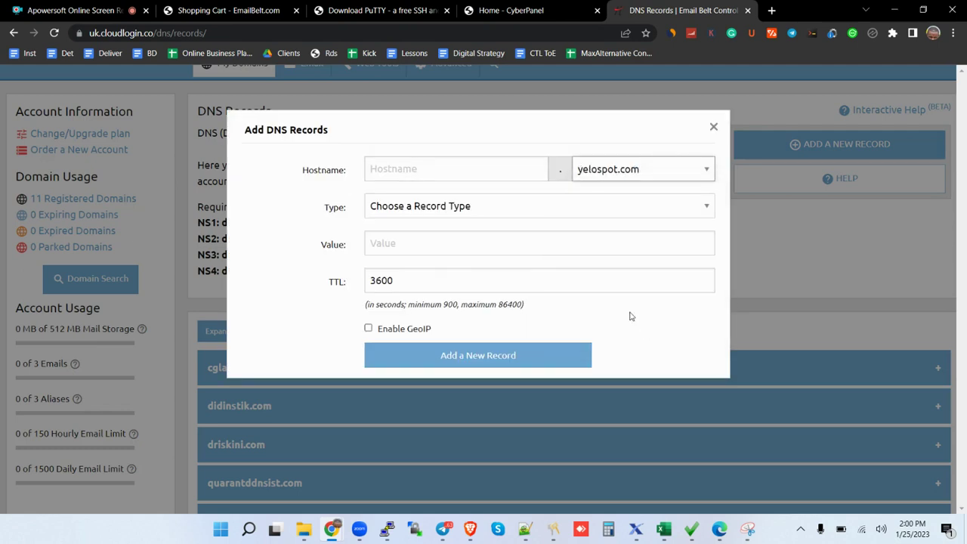
pyautogui.click(601, 211)
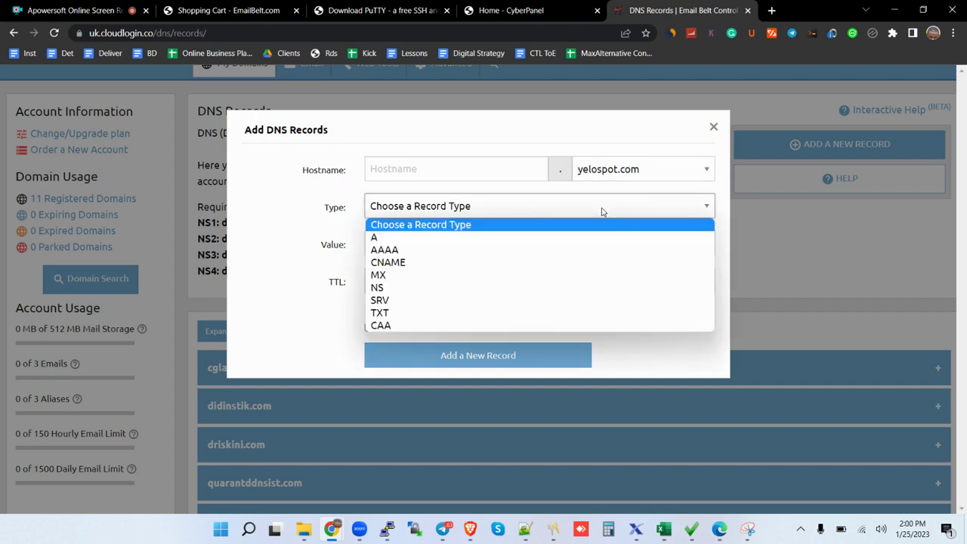
pyautogui.click(496, 237)
pyautogui.click(444, 251)
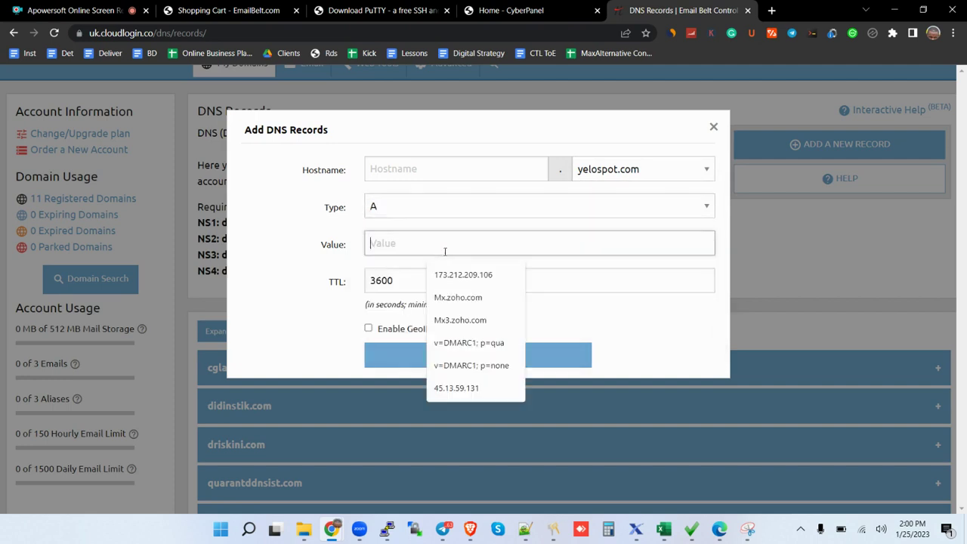
pyautogui.write('https://185.192.97.234:8090')
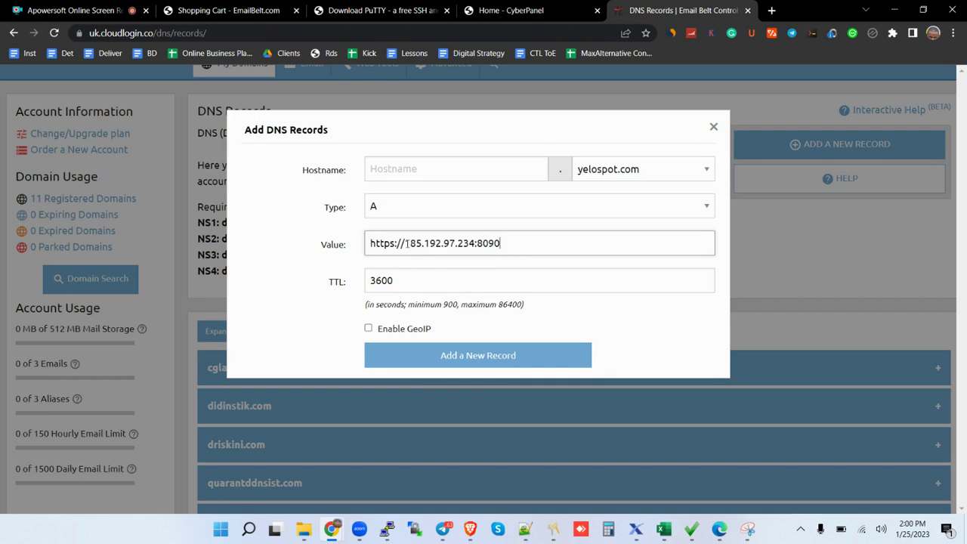
pyautogui.click(406, 243)
pyautogui.press('BackSpace')
pyautogui.press('BackSpace')
pyautogui.press('BackSpace')
pyautogui.press('BackSpace')
pyautogui.press('BackSpace')
pyautogui.press('BackSpace')
pyautogui.press('BackSpace')
pyautogui.press('BackSpace')
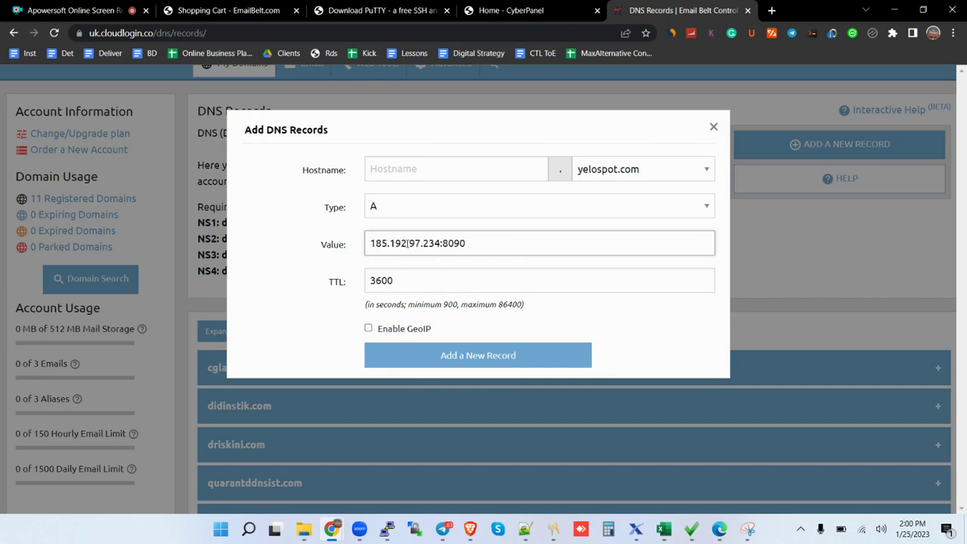
pyautogui.click(472, 244)
pyautogui.press('BackSpace')
pyautogui.press('BackSpace')
pyautogui.press('BackSpace')
pyautogui.press('BackSpace')
pyautogui.press('BackSpace')
pyautogui.click(494, 359)
# Go back to the CyberPanel dashboard and open Websites > Create Website.
pyautogui.click(713, 128)
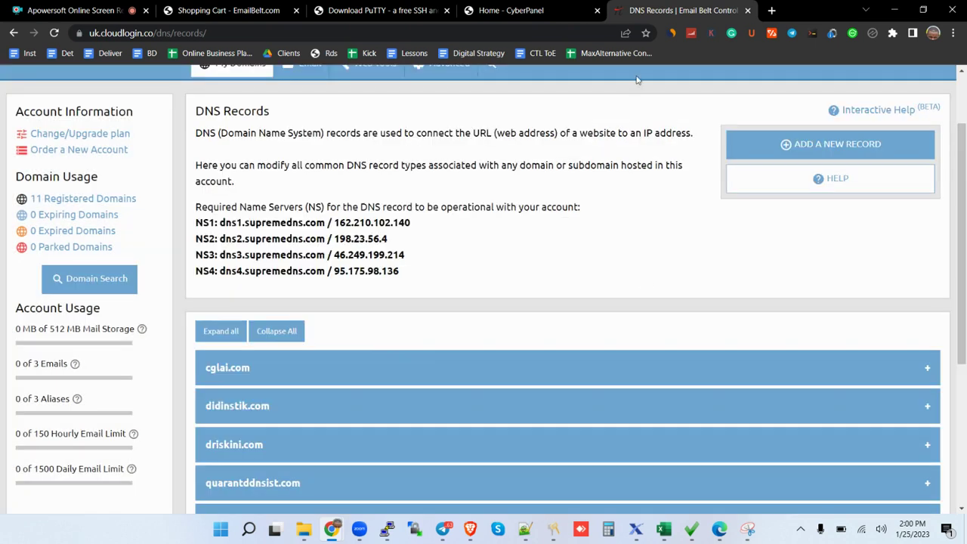
pyautogui.click(536, 14)
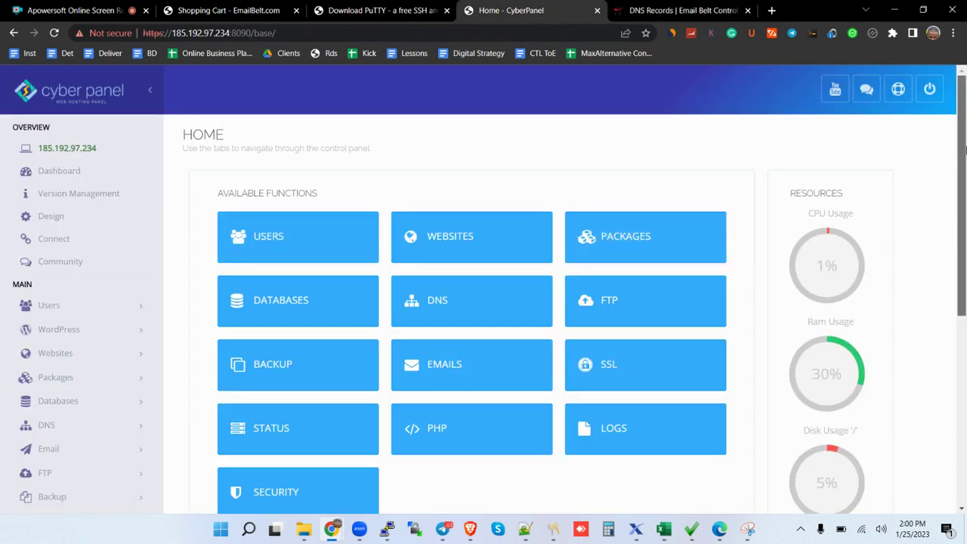
pyautogui.scroll(-2, 964, 182)
pyautogui.moveTo(964, 218); pyautogui.dragTo(965, 170)
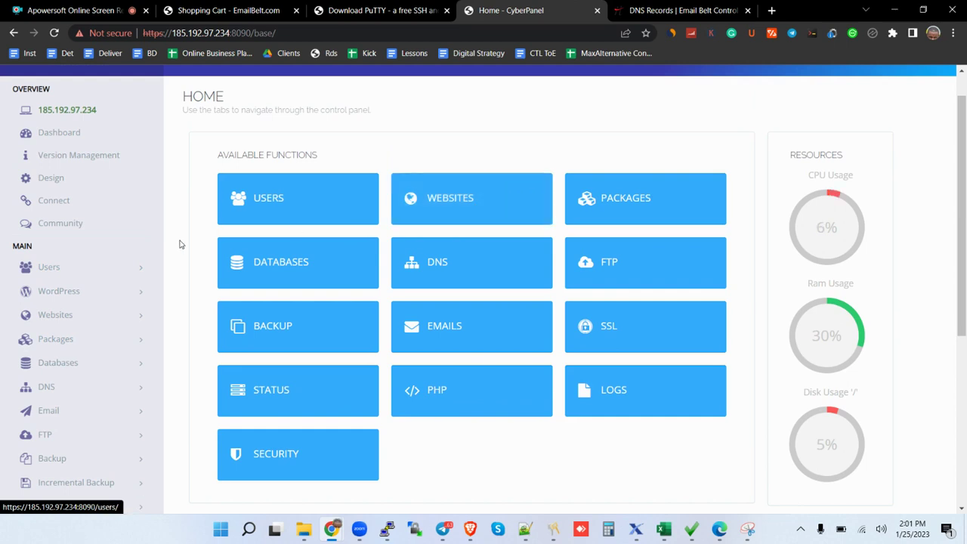
pyautogui.click(102, 325)
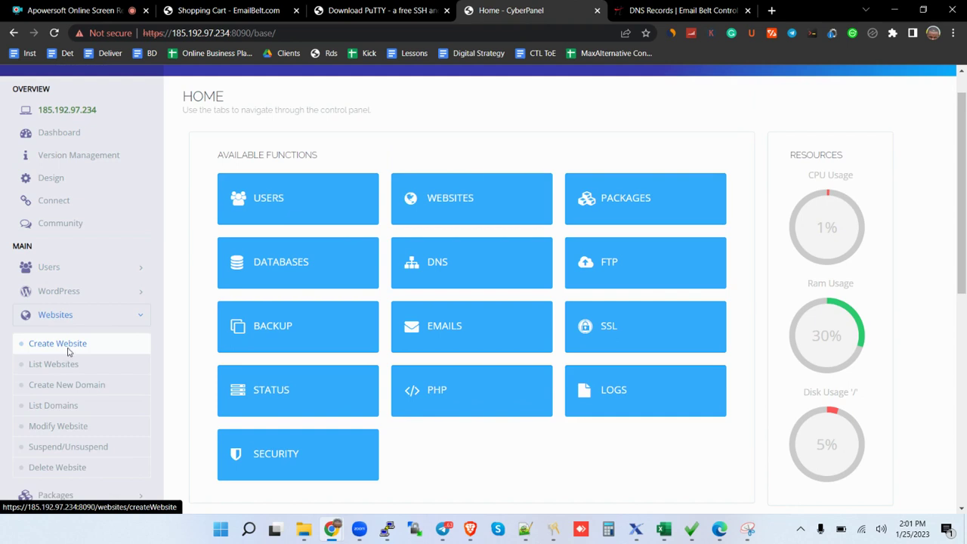
pyautogui.click(66, 347)
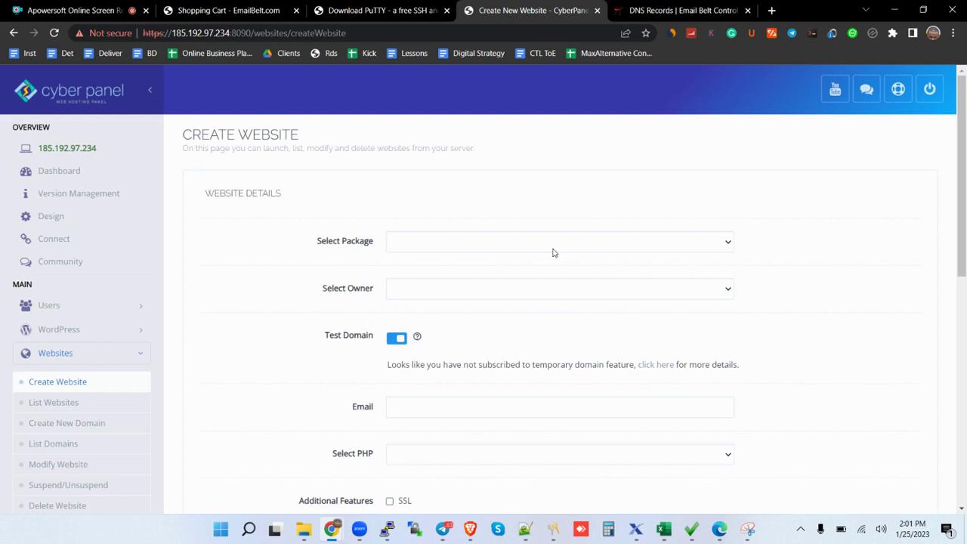
# Choose the Default package and admin owner, disable Test Domain, and enter yelospot.com.
pyautogui.scroll(-2, 963, 238)
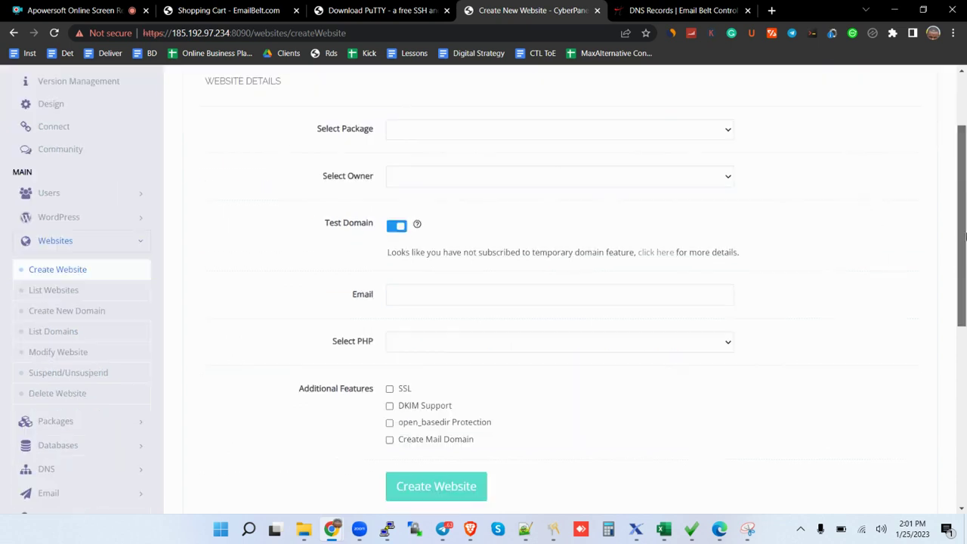
pyautogui.click(688, 132)
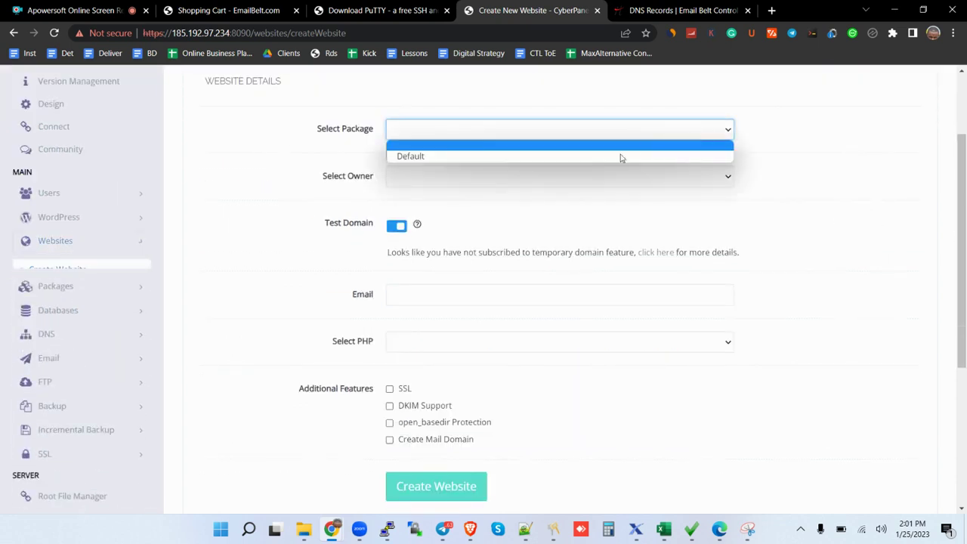
pyautogui.click(604, 158)
pyautogui.click(593, 177)
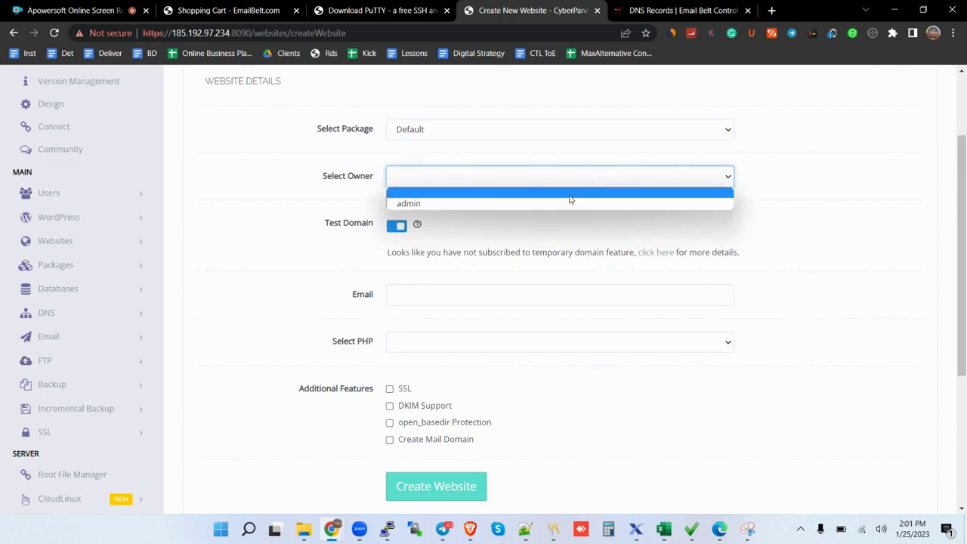
pyautogui.click(563, 202)
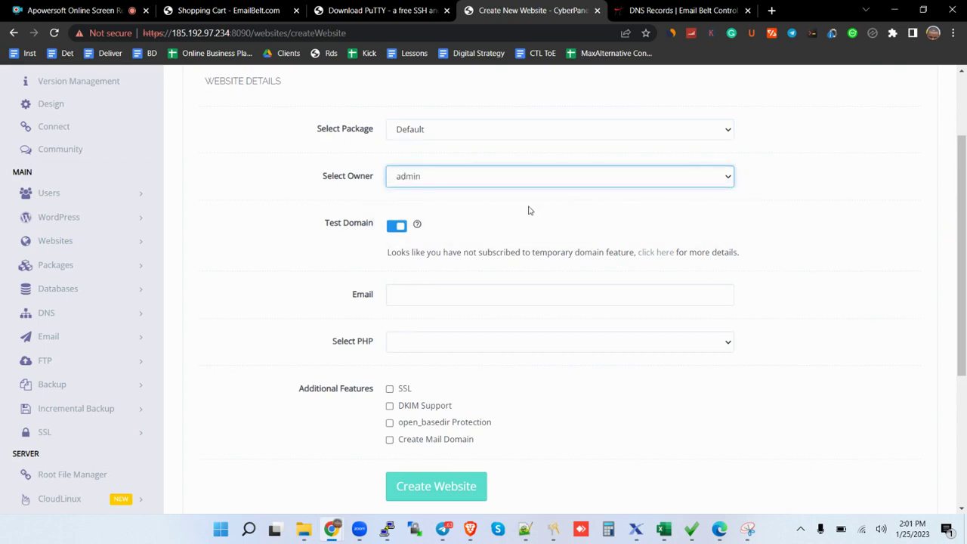
pyautogui.click(397, 229)
pyautogui.click(428, 254)
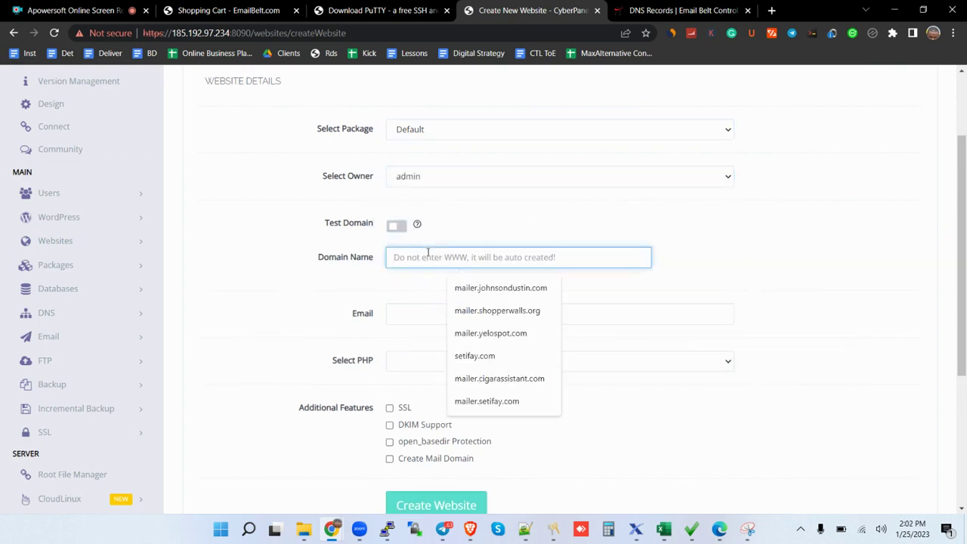
pyautogui.write('yelospot.com')
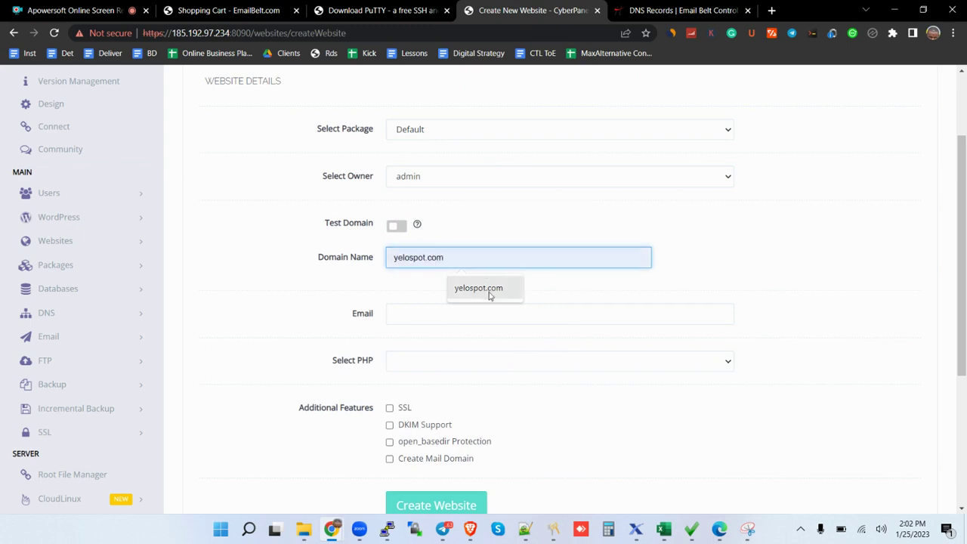
pyautogui.click(489, 297)
# Enter the site's support e-mail, select PHP 7.4, and enable SSL and open_basedir Protection.
pyautogui.click(475, 310)
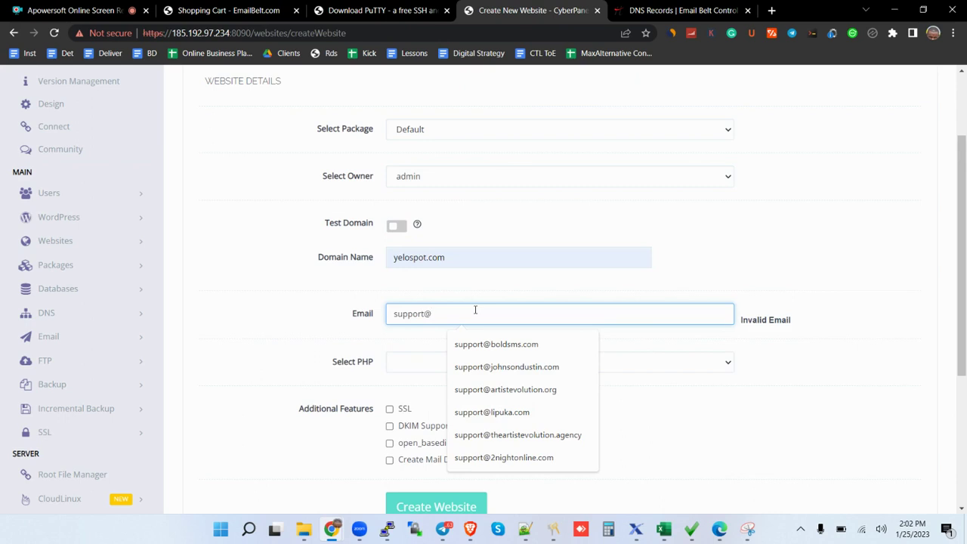
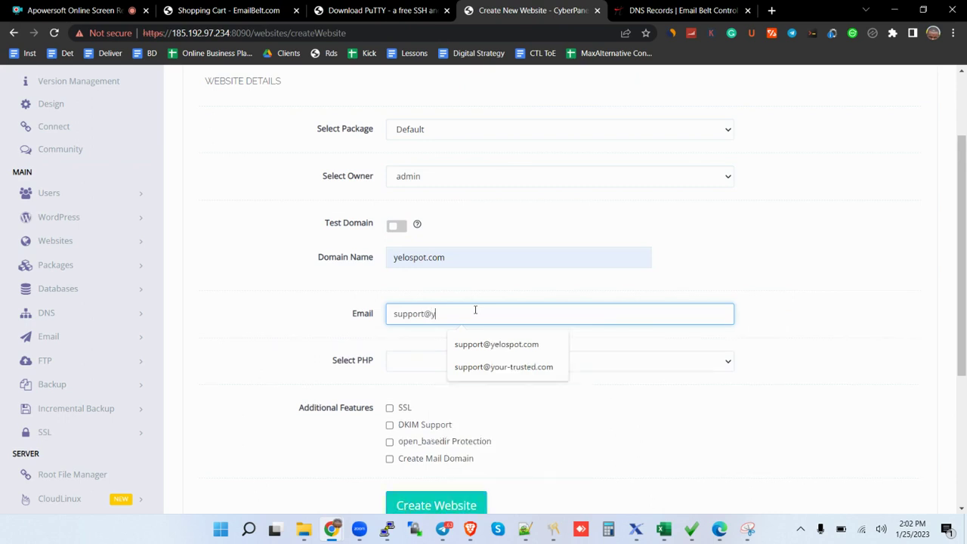
pyautogui.press('Down')
pyautogui.press('Return')
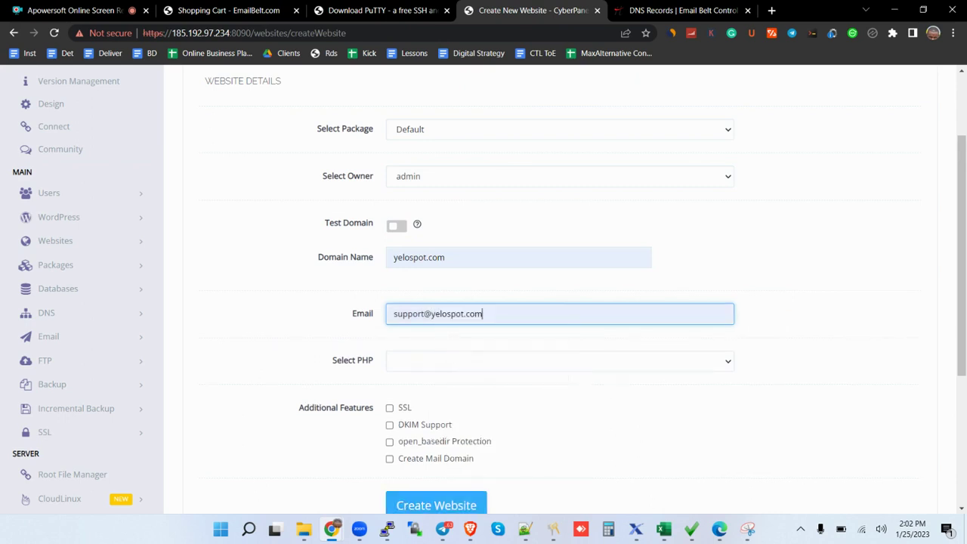
pyautogui.click(497, 369)
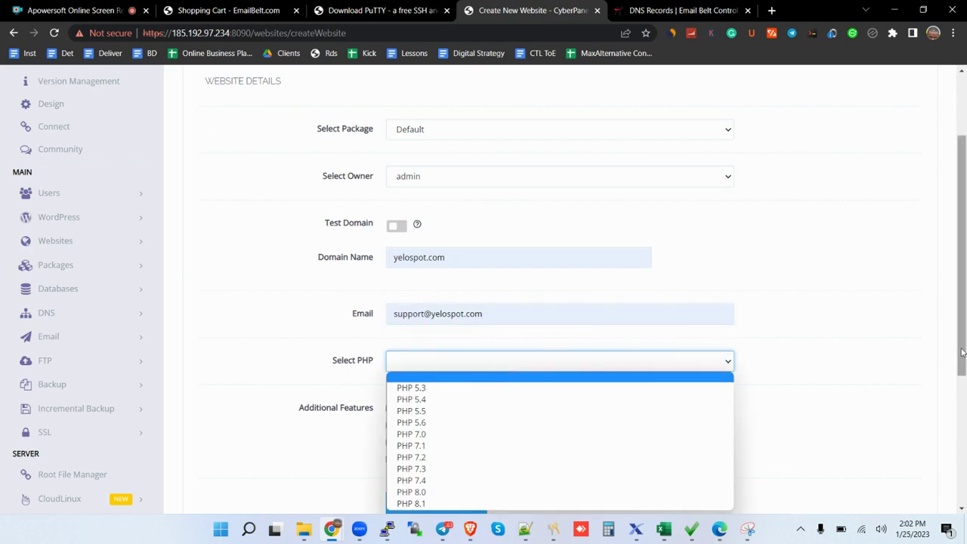
pyautogui.scroll(-1, 574, 332)
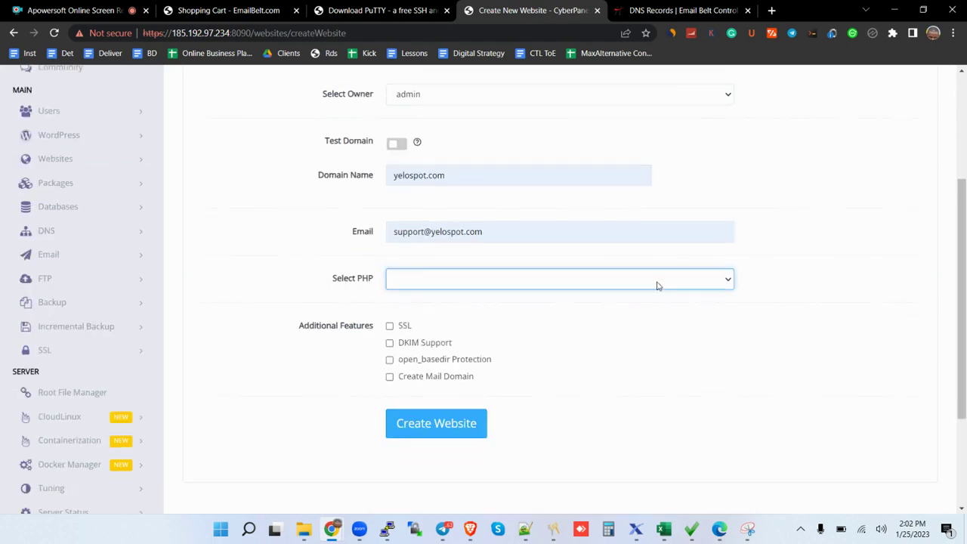
pyautogui.click(658, 283)
pyautogui.click(433, 403)
pyautogui.click(391, 327)
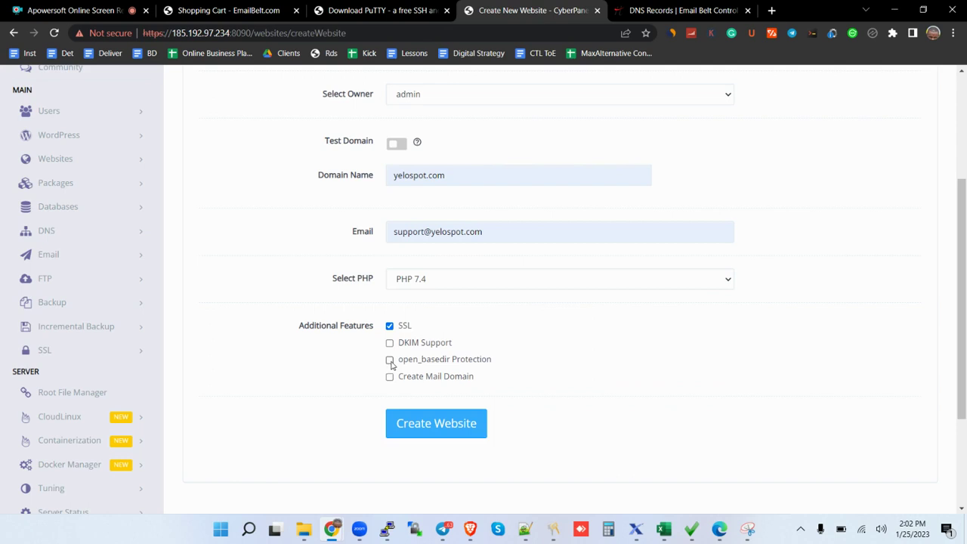
pyautogui.click(391, 362)
pyautogui.moveTo(964, 310); pyautogui.dragTo(964, 361)
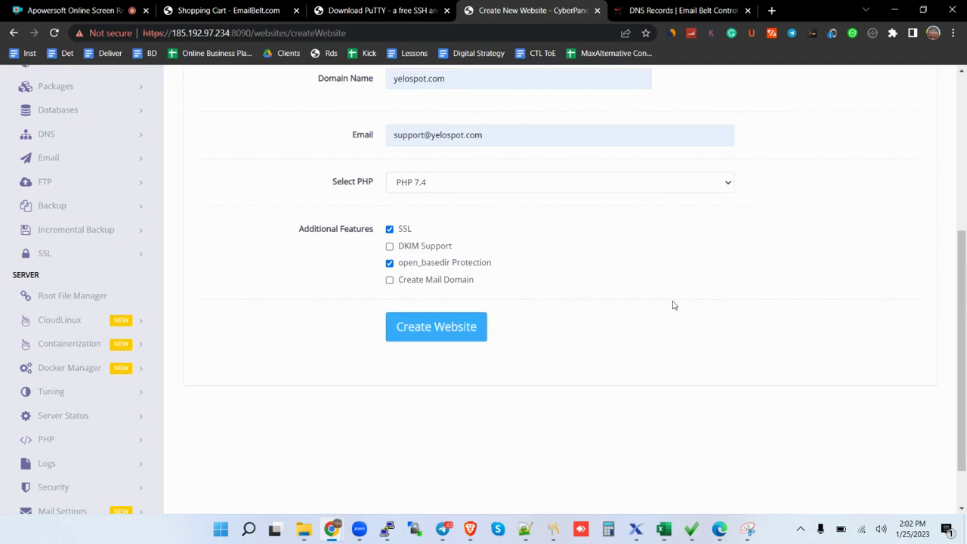
# Create the yelospot.com website and wait for the success message.
pyautogui.moveTo(964, 276)
pyautogui.mouseDown()
pyautogui.moveTo(964, 189)
pyautogui.moveTo(964, 275)
pyautogui.mouseUp()
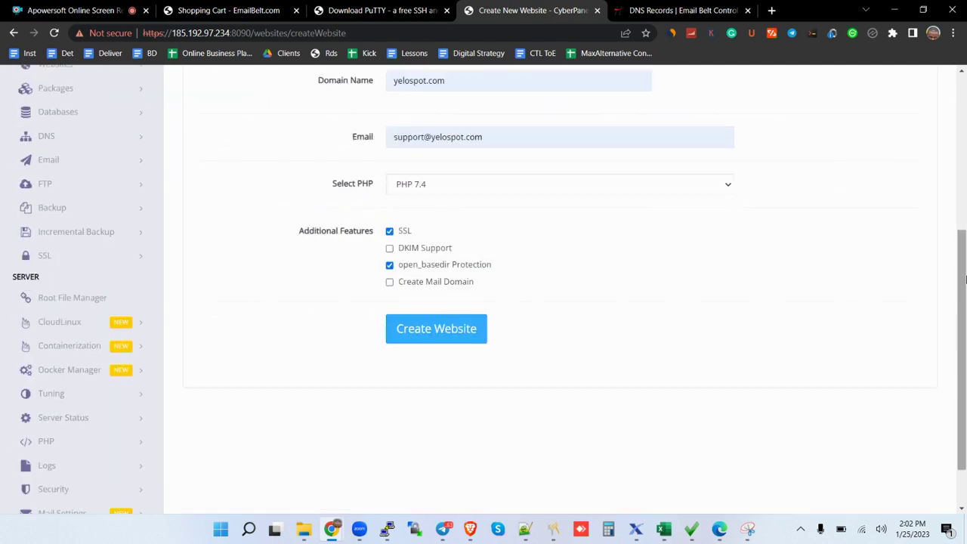
pyautogui.click(452, 323)
pyautogui.moveTo(964, 388); pyautogui.dragTo(964, 261)
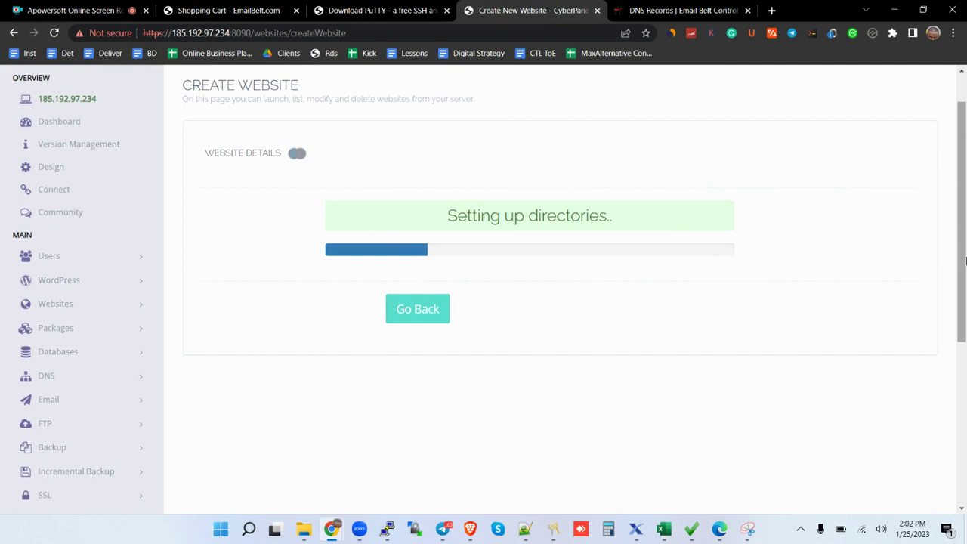
pyautogui.moveTo(963, 246); pyautogui.dragTo(963, 274)
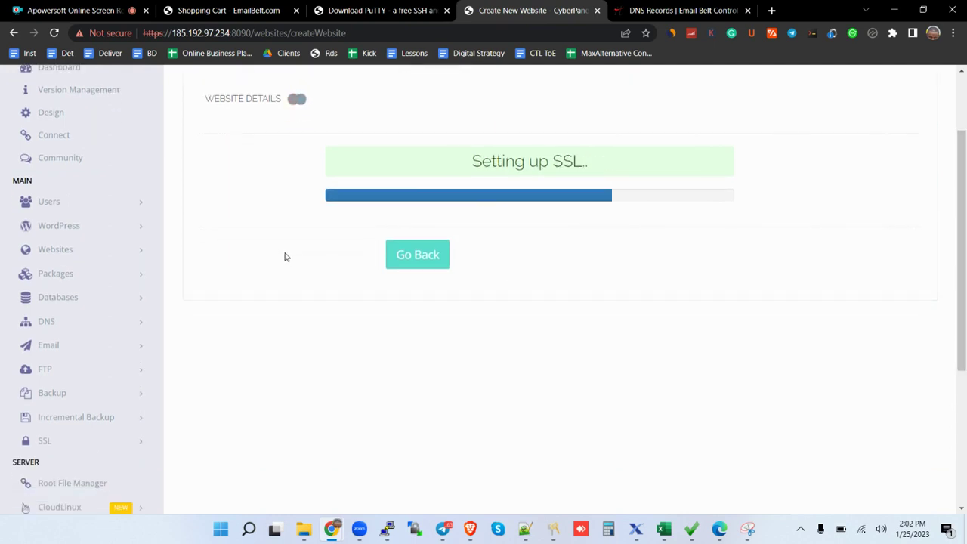
# Open Websites > List Websites in a new tab.
pyautogui.click(134, 259)
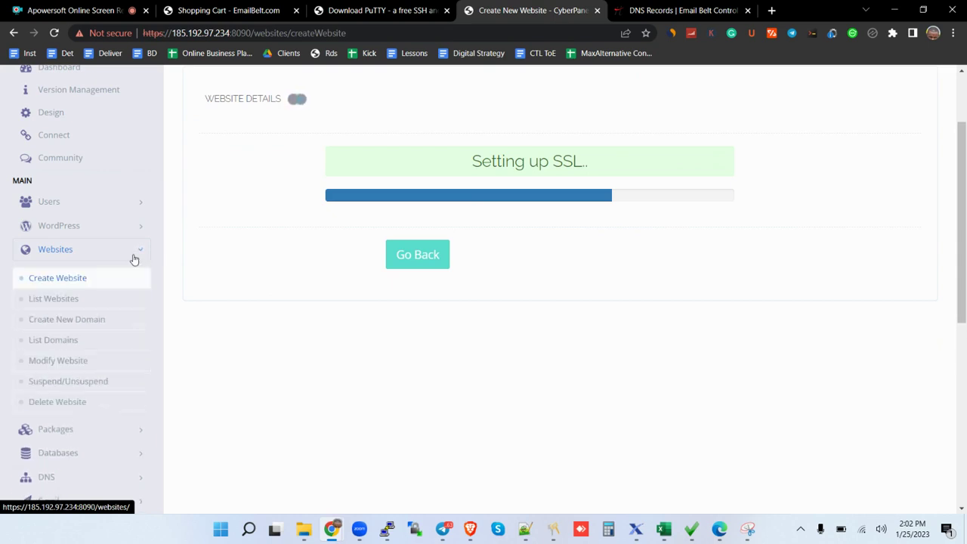
pyautogui.rightClick(59, 304)
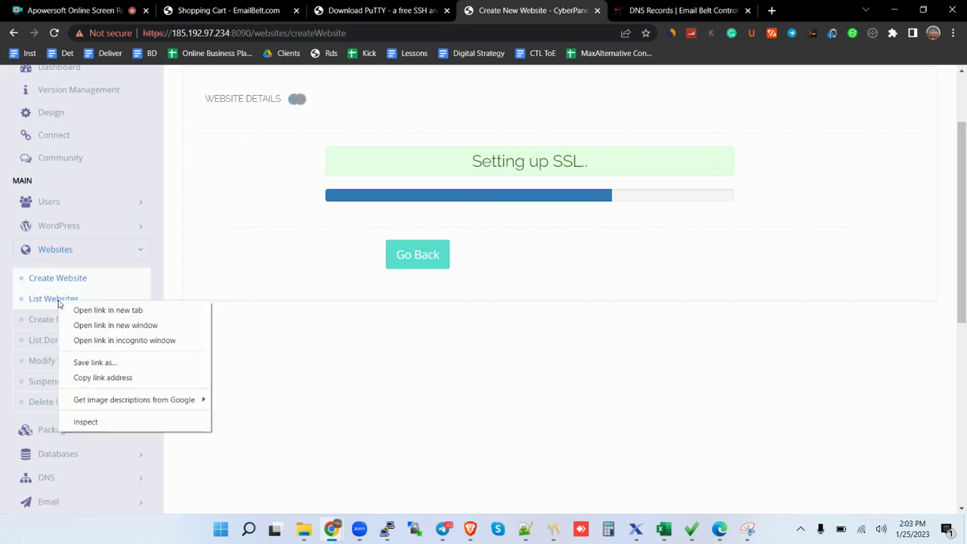
pyautogui.click(103, 311)
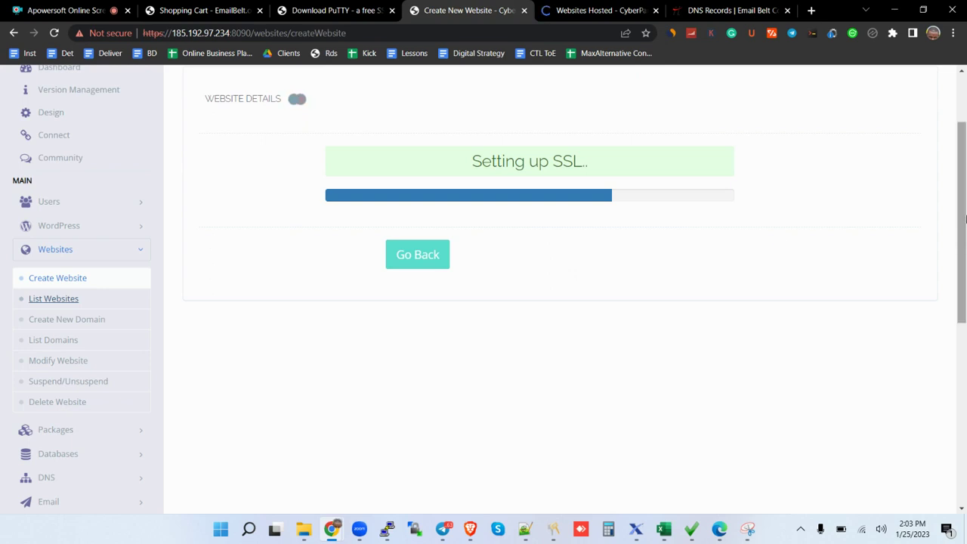
pyautogui.scroll(1, 965, 219)
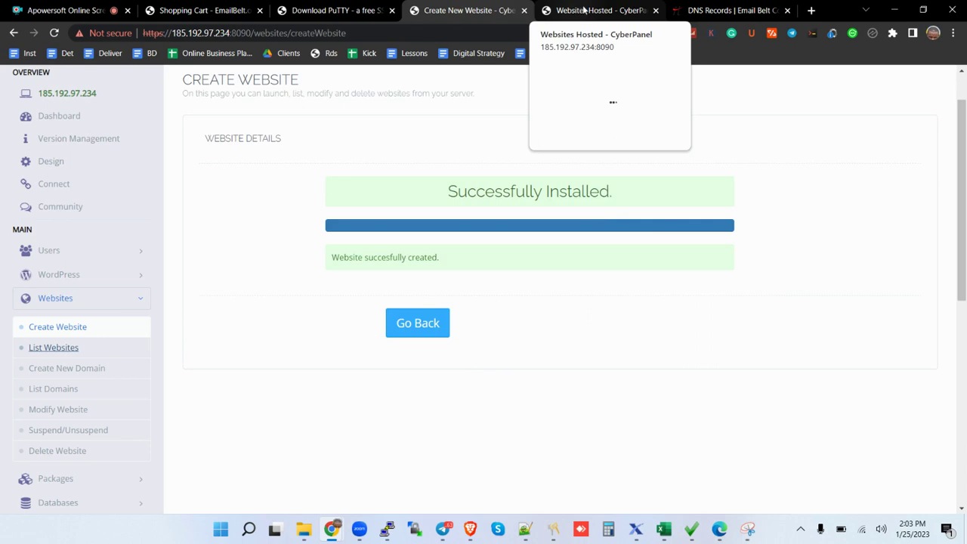
# Manage yelospot.com from the Websites Hosted list and scroll down to the Application Installer.
pyautogui.click(584, 10)
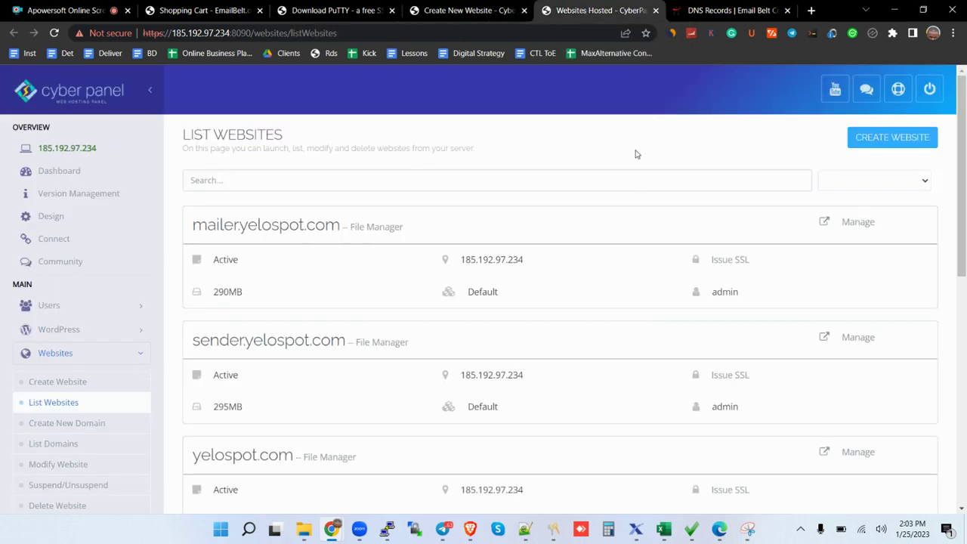
pyautogui.moveTo(964, 166); pyautogui.dragTo(965, 219)
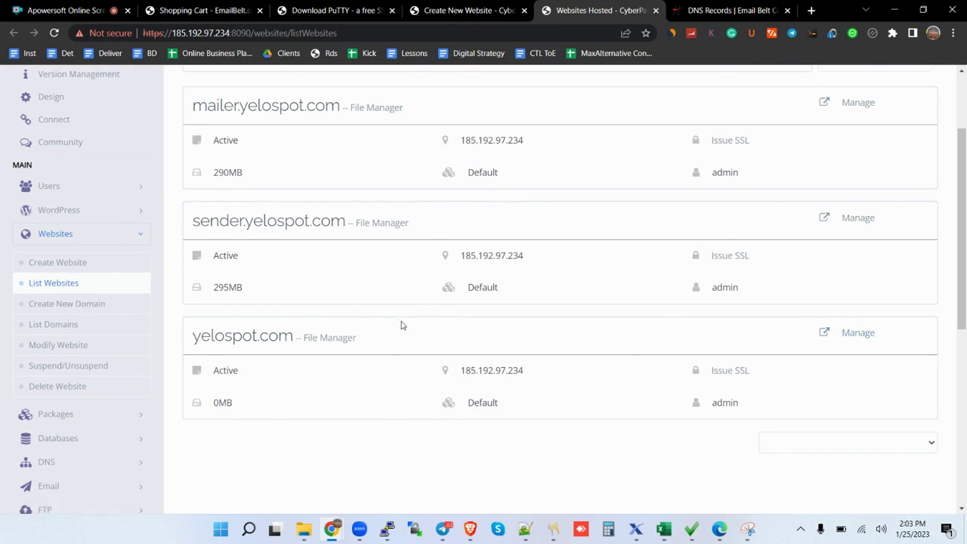
pyautogui.click(864, 334)
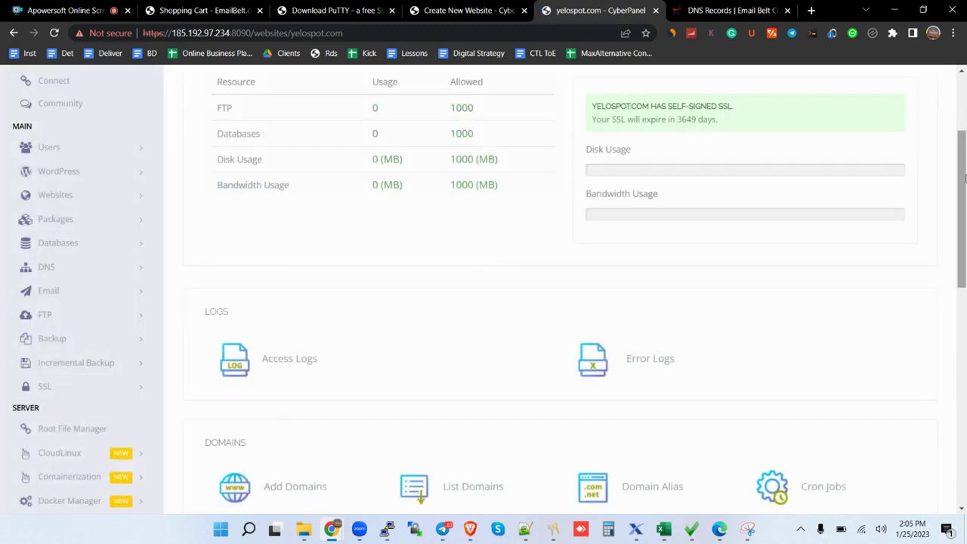
pyautogui.moveTo(964, 178); pyautogui.dragTo(964, 419)
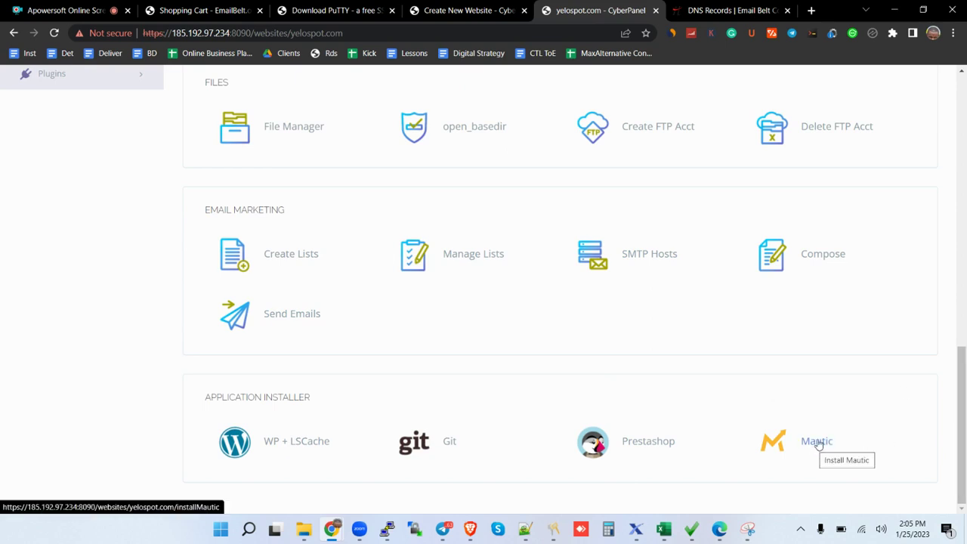
# Install Mautic using the site's support address as admin username and email, plus a password.
pyautogui.click(824, 443)
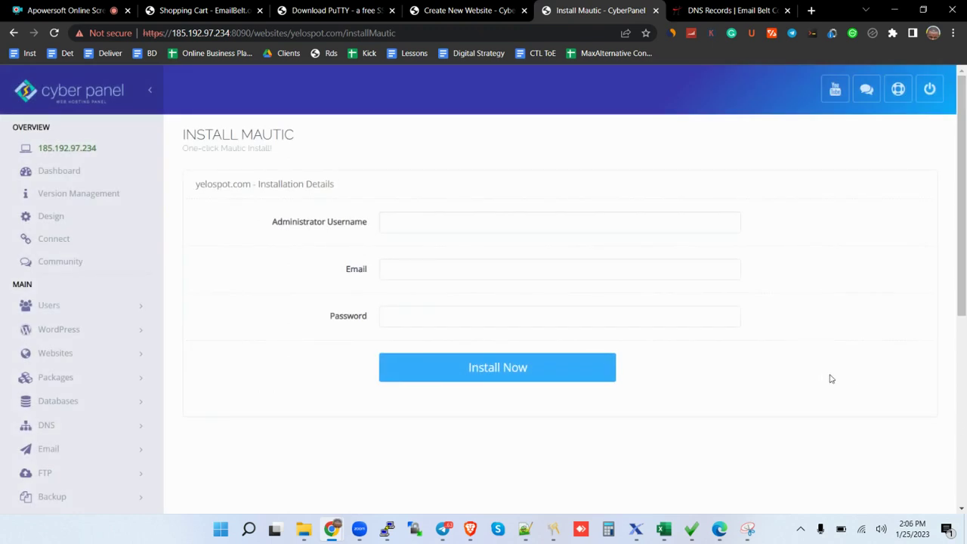
pyautogui.click(581, 226)
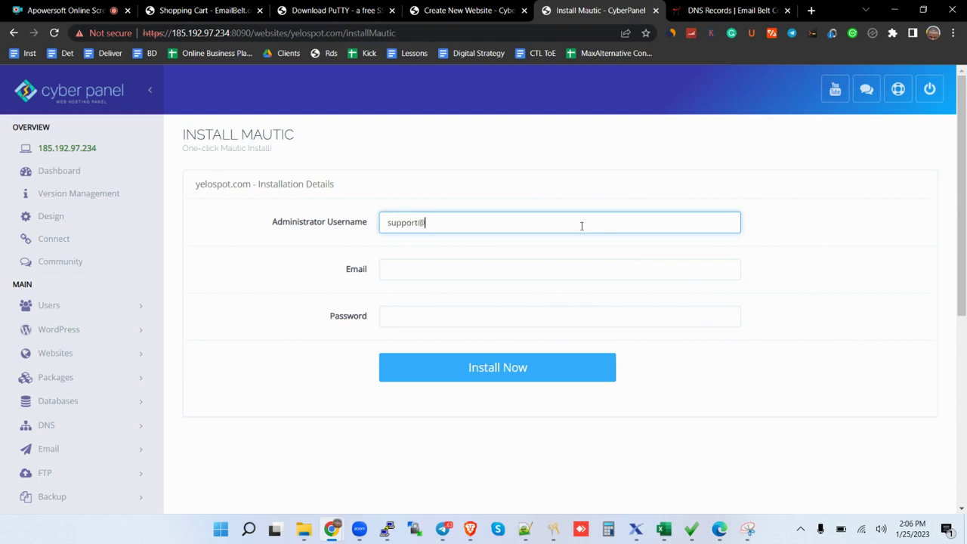
pyautogui.hotkey('ctrl', 'shift', 'Left')
pyautogui.hotkey('ctrl', 'shift', 'Left')
pyautogui.hotkey('ctrl', 'shift', 'Left')
pyautogui.hotkey('ctrl', 'shift', 'Left')
pyautogui.hotkey('ctrl', 'shift', 'Left')
pyautogui.hotkey('ctrl', 'c')
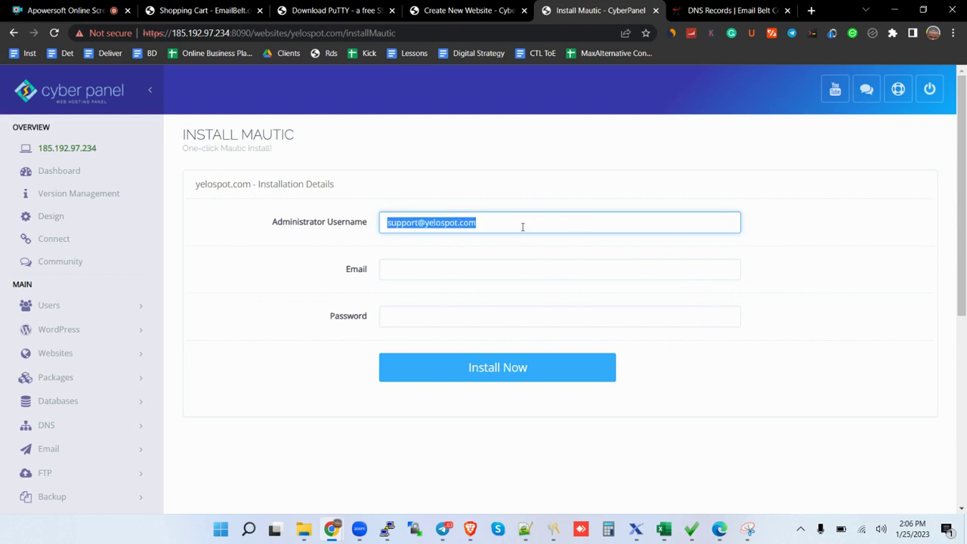
pyautogui.click(491, 269)
pyautogui.hotkey('ctrl', 'v')
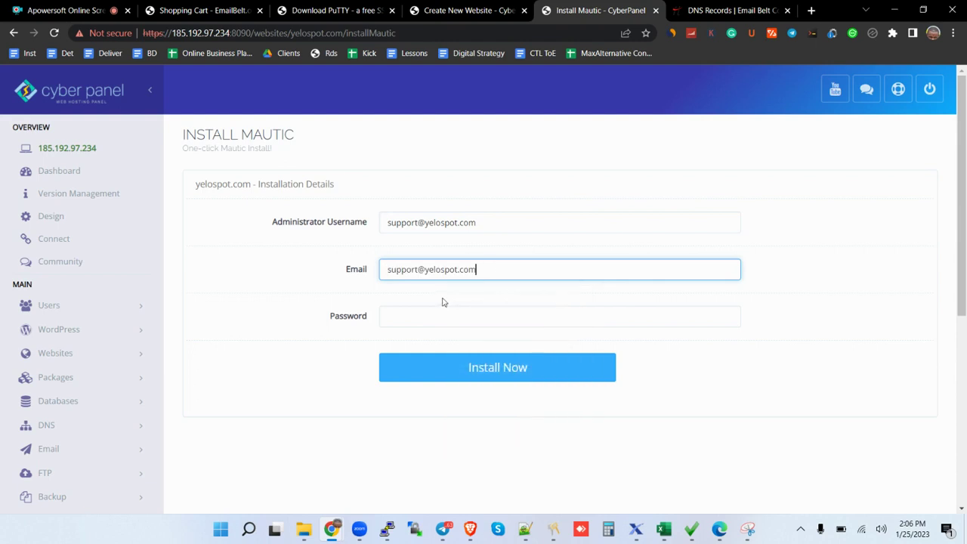
pyautogui.click(426, 325)
pyautogui.write('***')
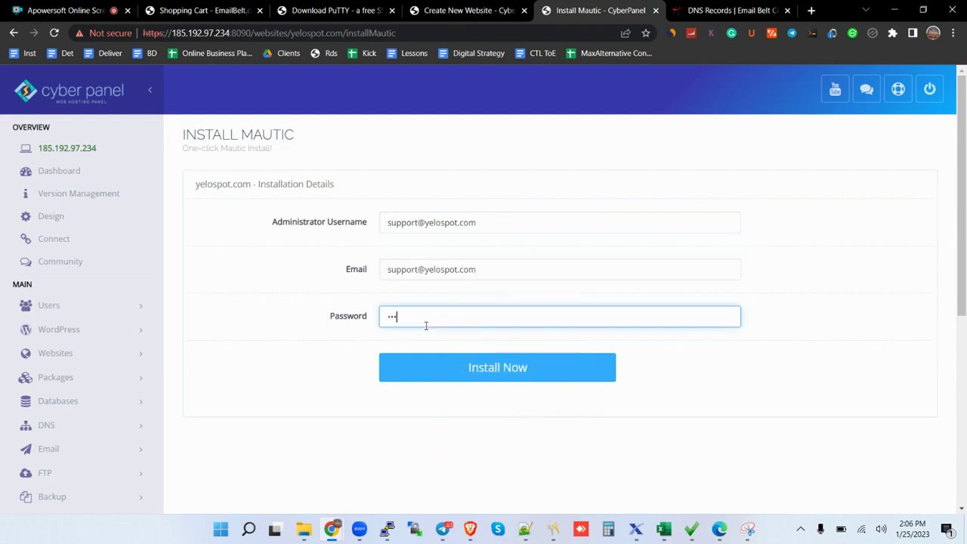
pyautogui.write('*****')
pyautogui.click(462, 363)
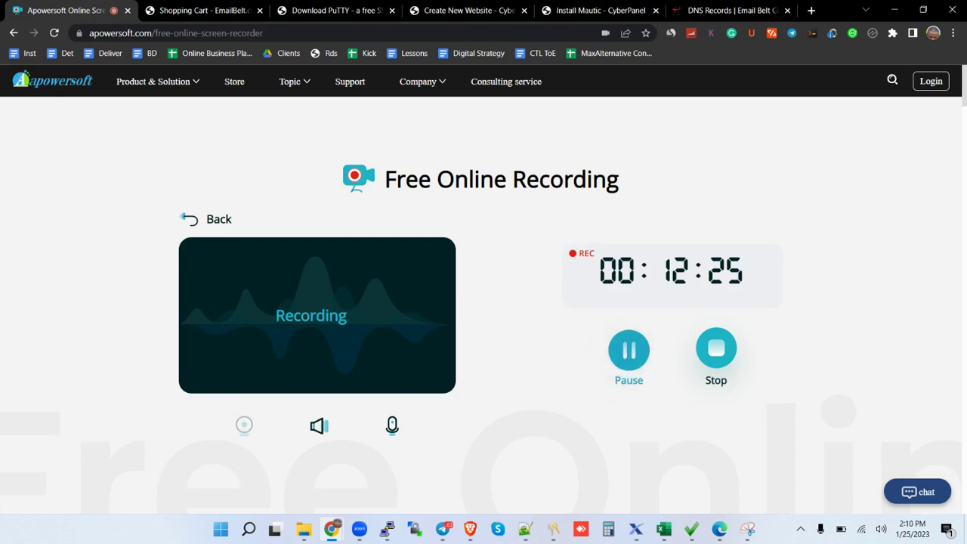
# Return to the Install Mautic tab and wait for Successfully Installed.
pyautogui.hotkey('ctrl', '5')
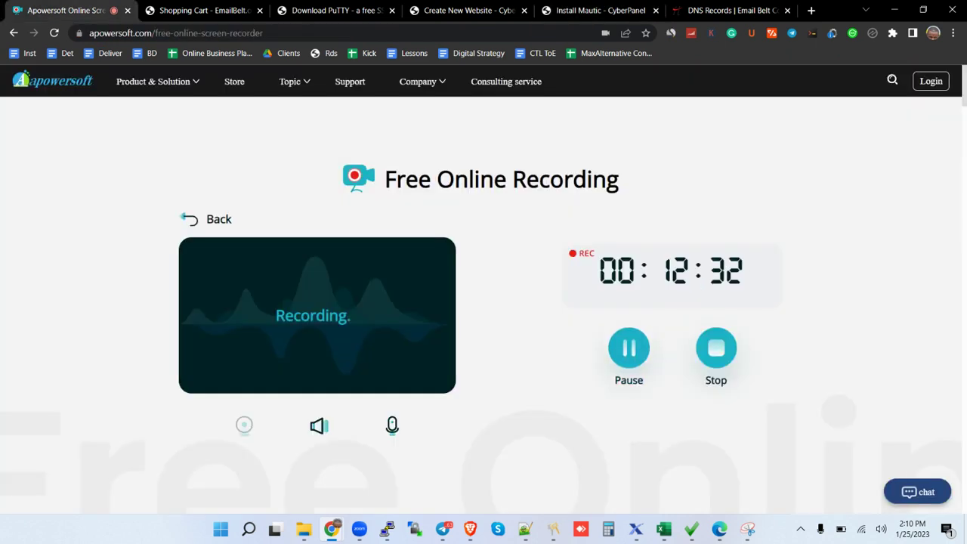
pyautogui.hotkey('ctrl', '5')
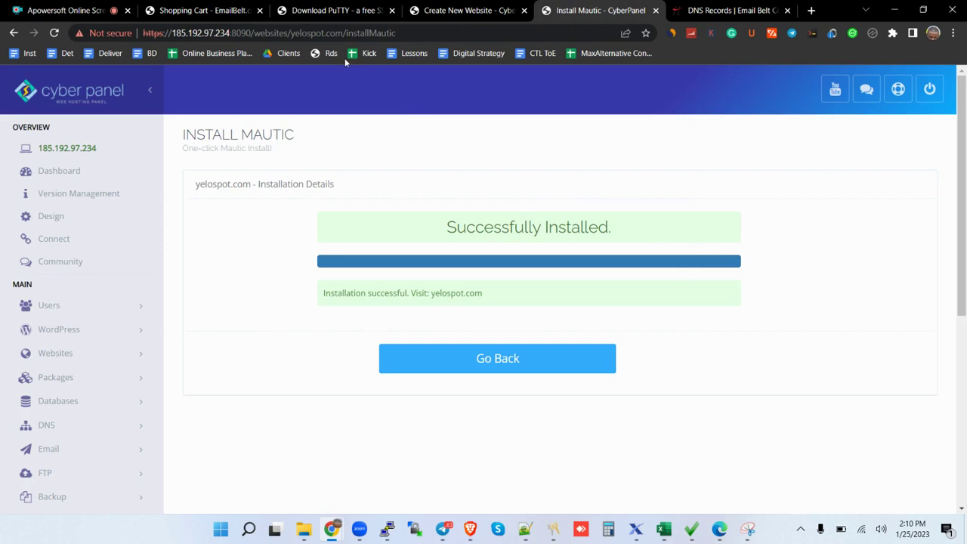
# Load yelospot.com in a new tab; it fails with ERR_CONNECTION_TIMED_OUT.
pyautogui.moveTo(344, 33); pyautogui.dragTo(290, 34)
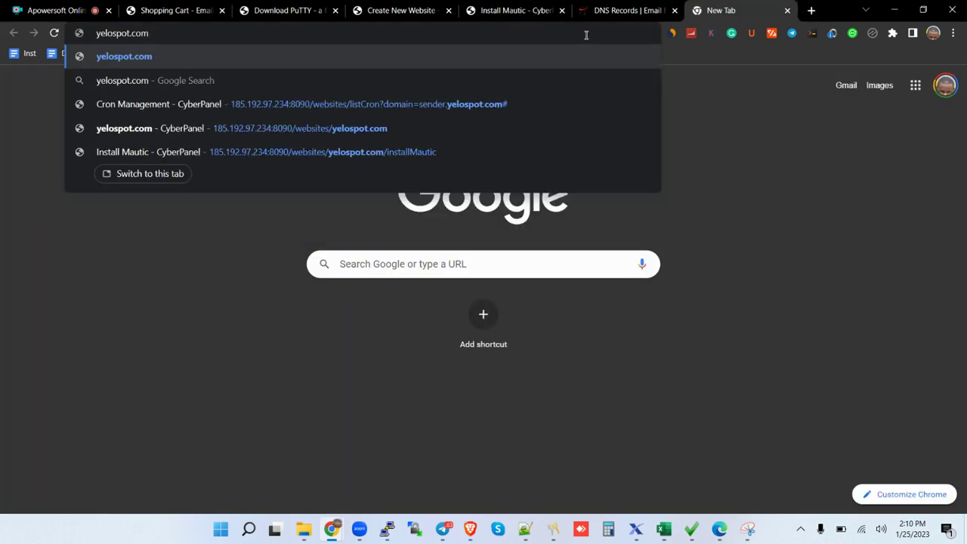
pyautogui.press('Return')
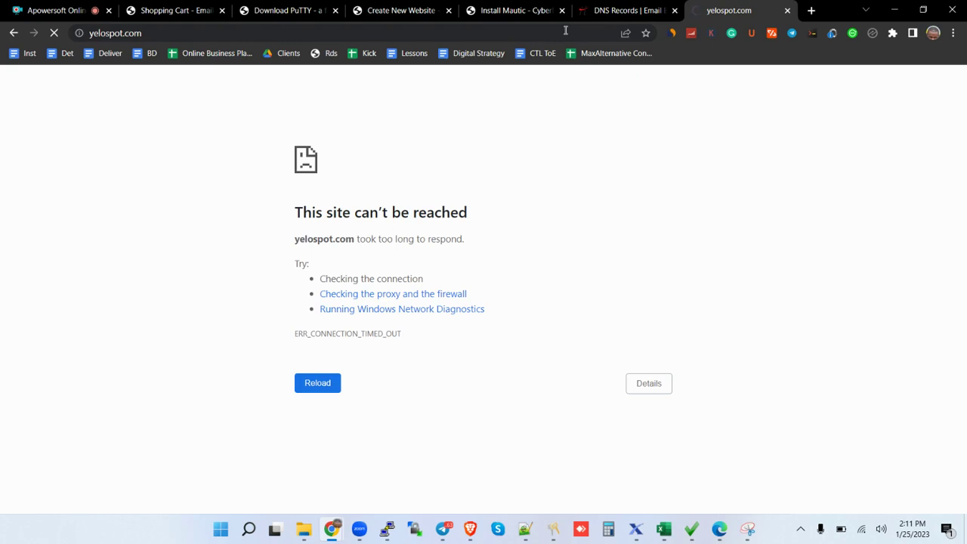
# Enter the support e-mail address as username and the admin password on the Mautic login form.
pyautogui.hotkey('ctrl', '1')
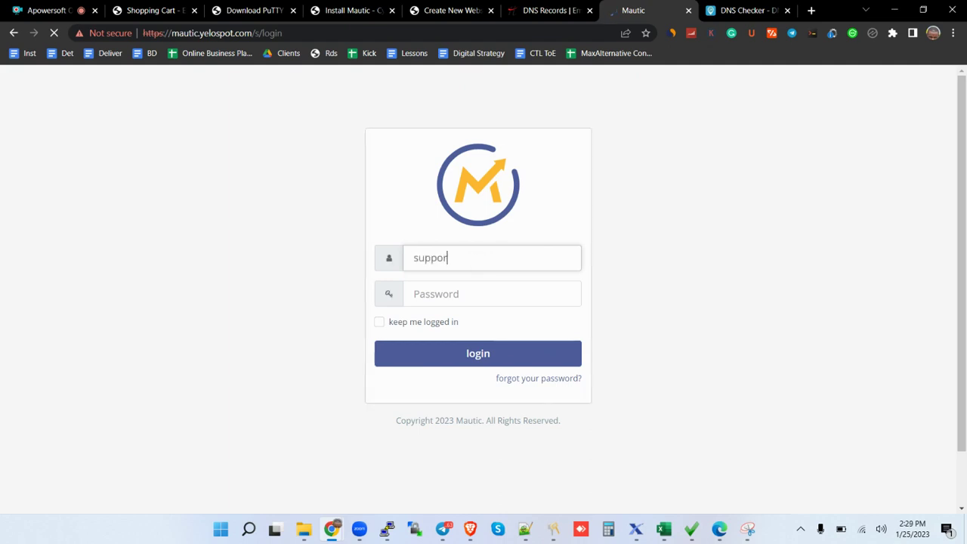
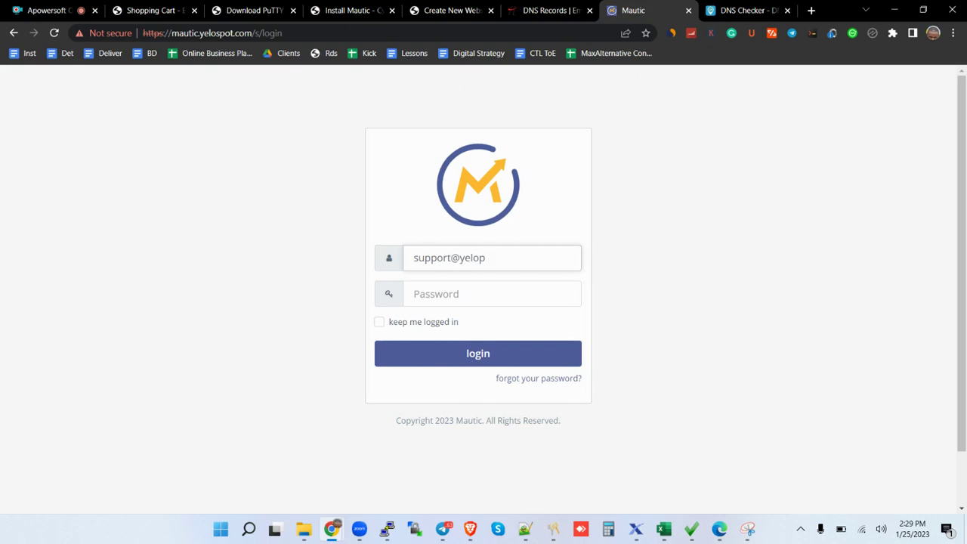
pyautogui.press('Tab')
pyautogui.write('**********')
pyautogui.press('BackSpace')
pyautogui.press('BackSpace')
pyautogui.press('BackSpace')
pyautogui.press('BackSpace')
pyautogui.press('BackSpace')
pyautogui.press('BackSpace')
pyautogui.press('BackSpace')
pyautogui.press('BackSpace')
pyautogui.press('BackSpace')
pyautogui.press('BackSpace')
# Finish the password and log in to reach the Mautic Dashboard with its empty charts.
pyautogui.write('********')
pyautogui.click(558, 353)
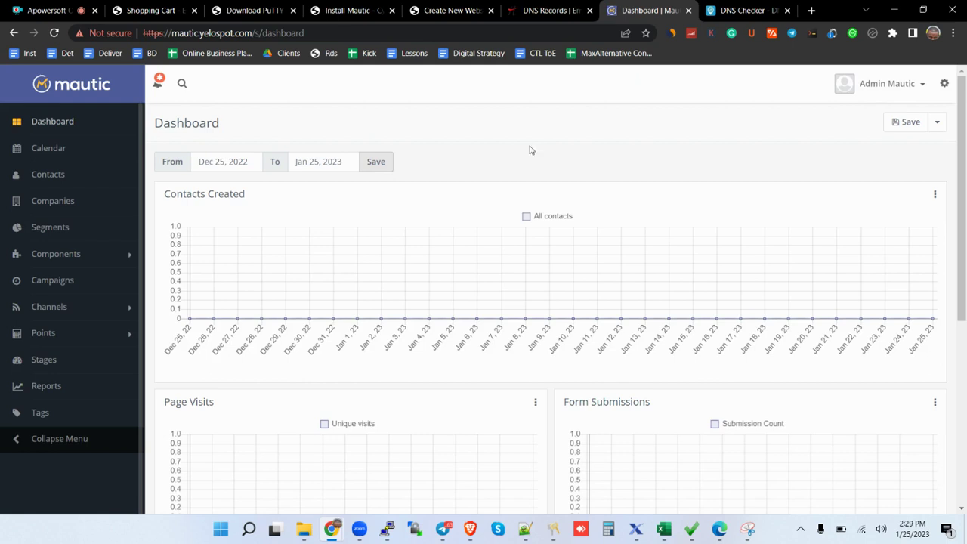
# Open Mautic's Configuration page from the gear menu, showing General Settings.
pyautogui.click(944, 84)
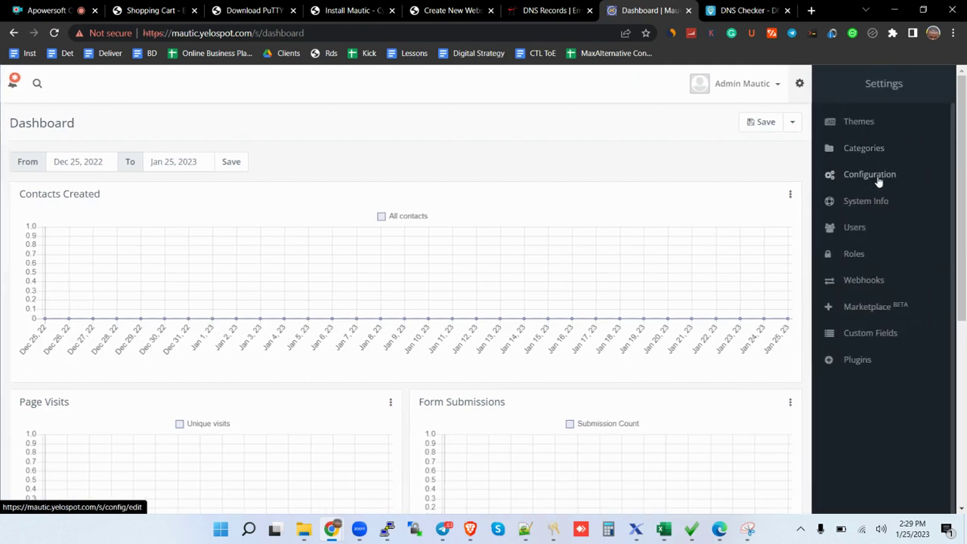
pyautogui.click(878, 178)
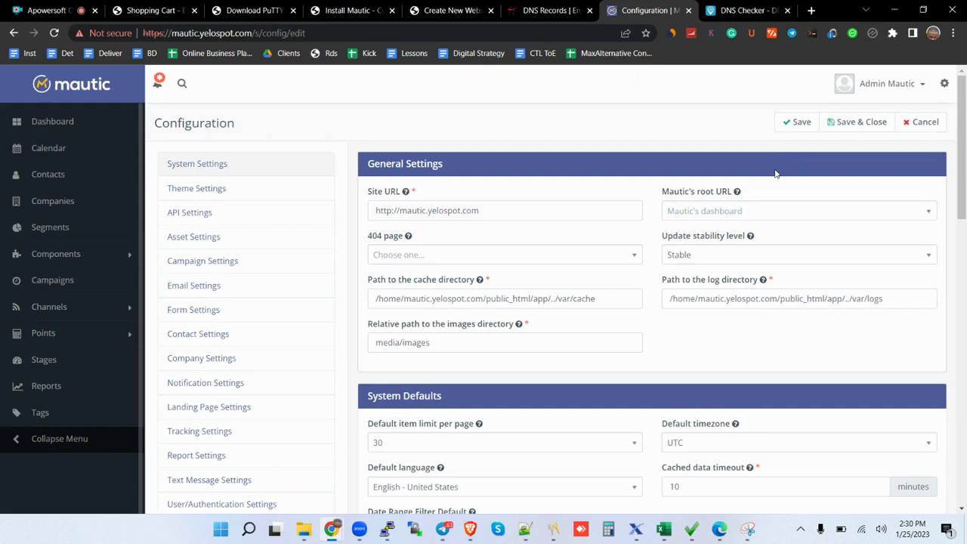
# Open Email Settings for Other SMTP Server and check the host, port and encryption type options.
pyautogui.click(194, 287)
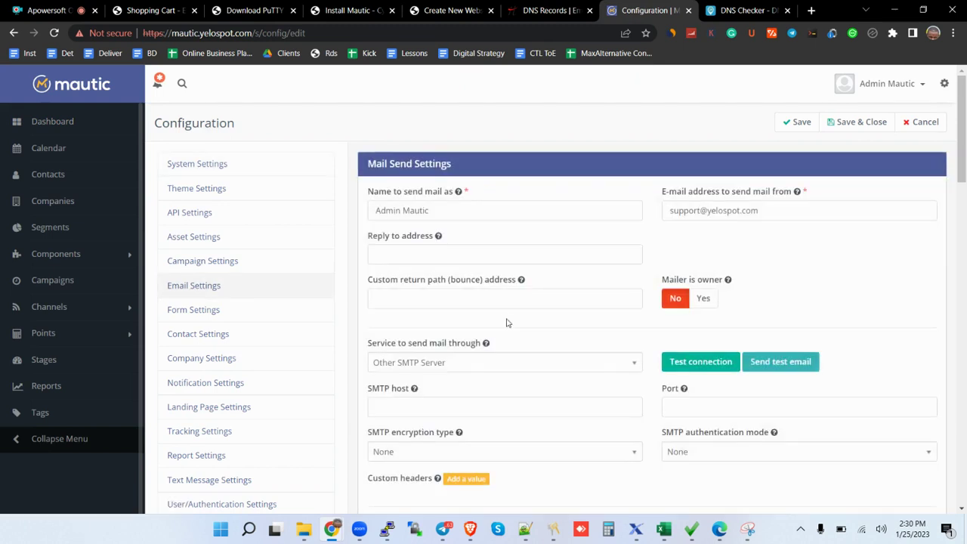
pyautogui.click(583, 416)
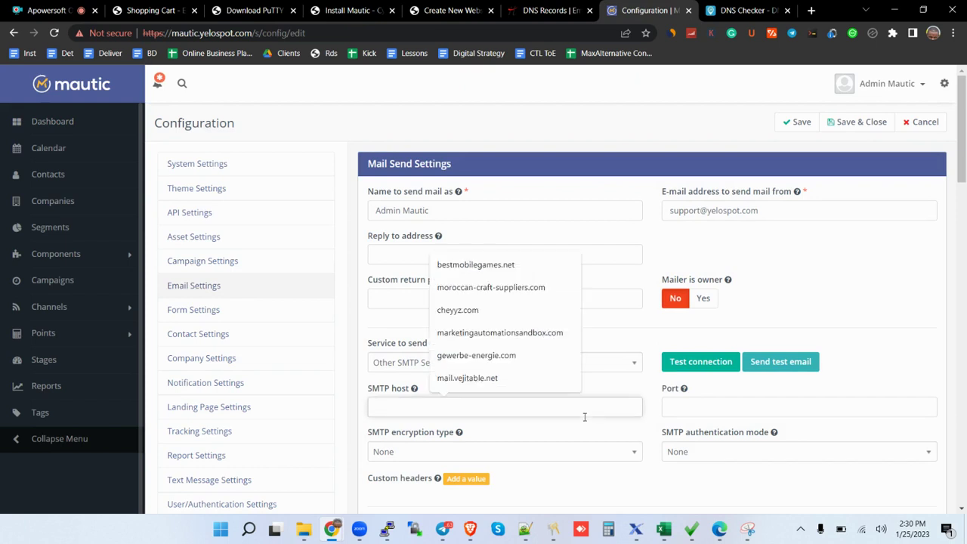
pyautogui.click(736, 415)
pyautogui.click(737, 415)
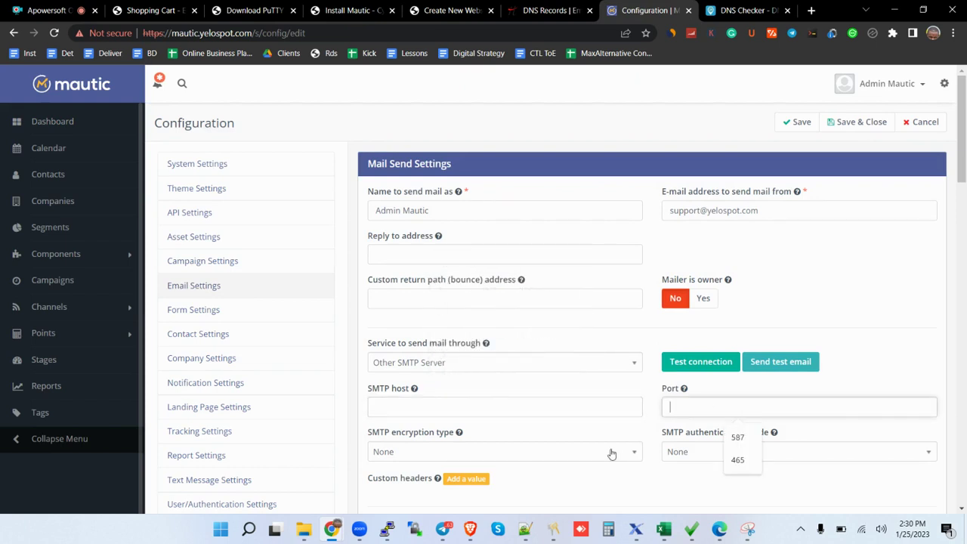
pyautogui.click(611, 453)
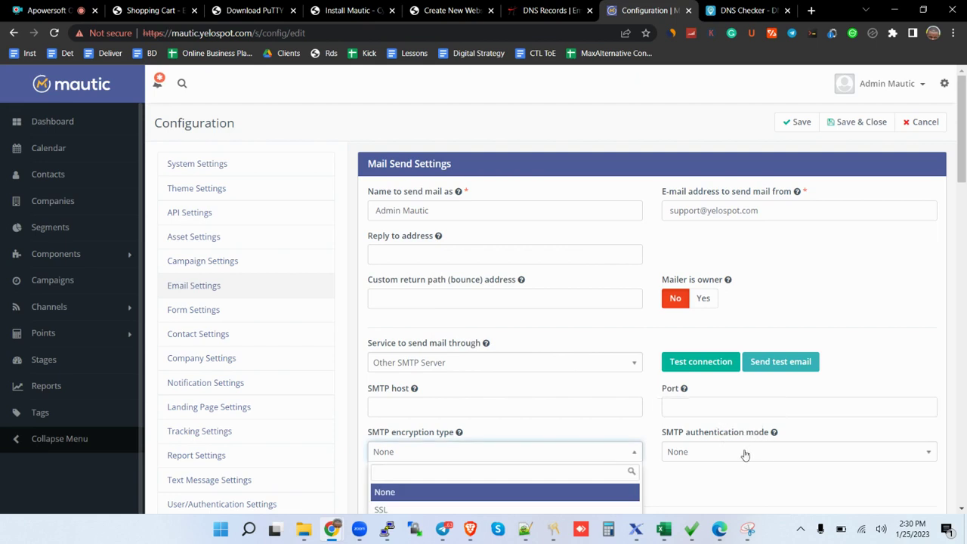
pyautogui.moveTo(963, 132); pyautogui.dragTo(965, 189)
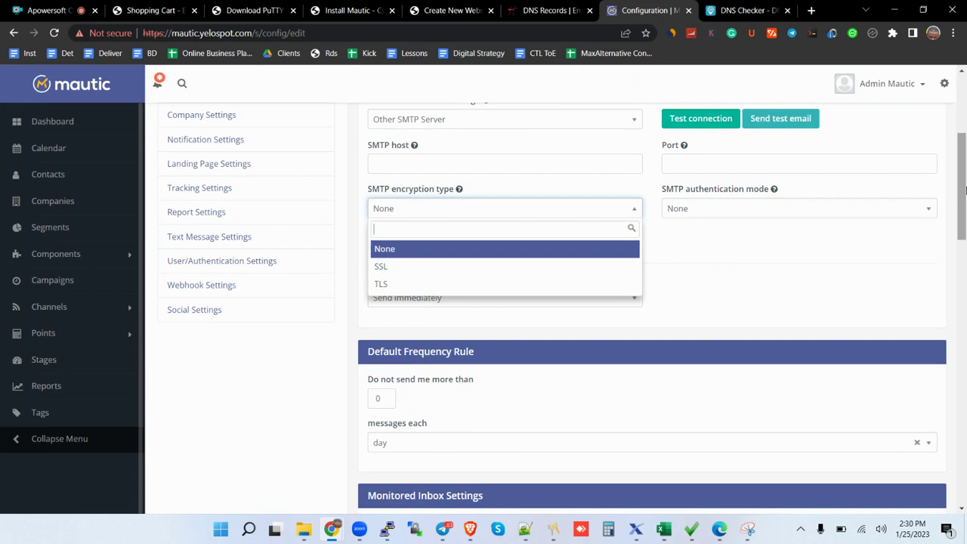